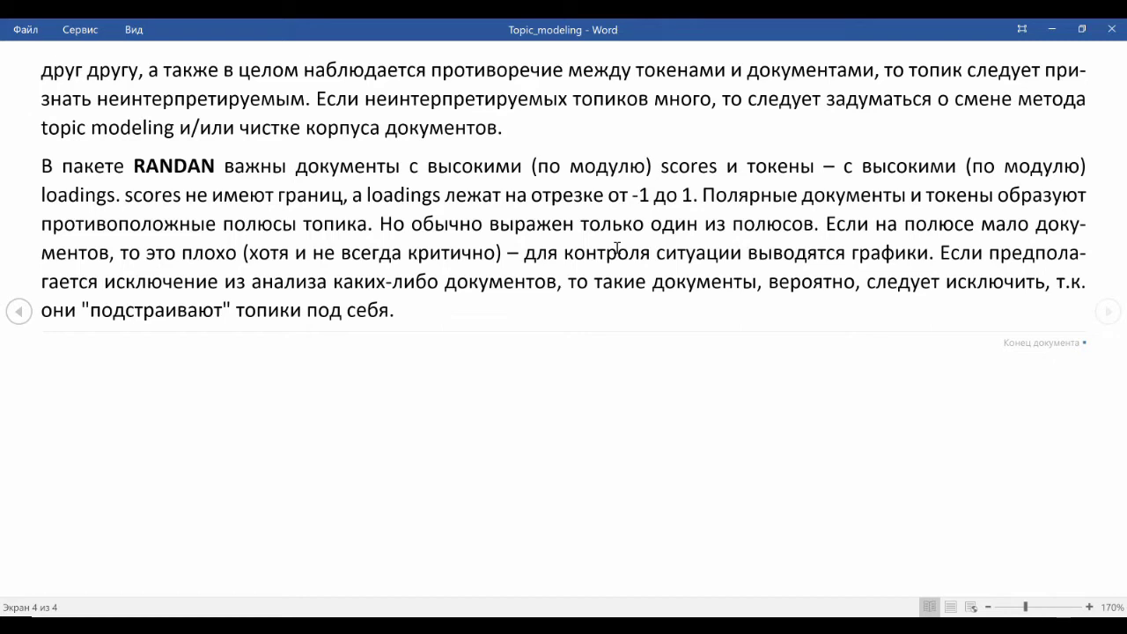
Switch to the Топики_Проинтерпретированные workbook in Excel and highlight the document texts belonging to topic 21.
{"action": "key", "text": "alt+Tab"}
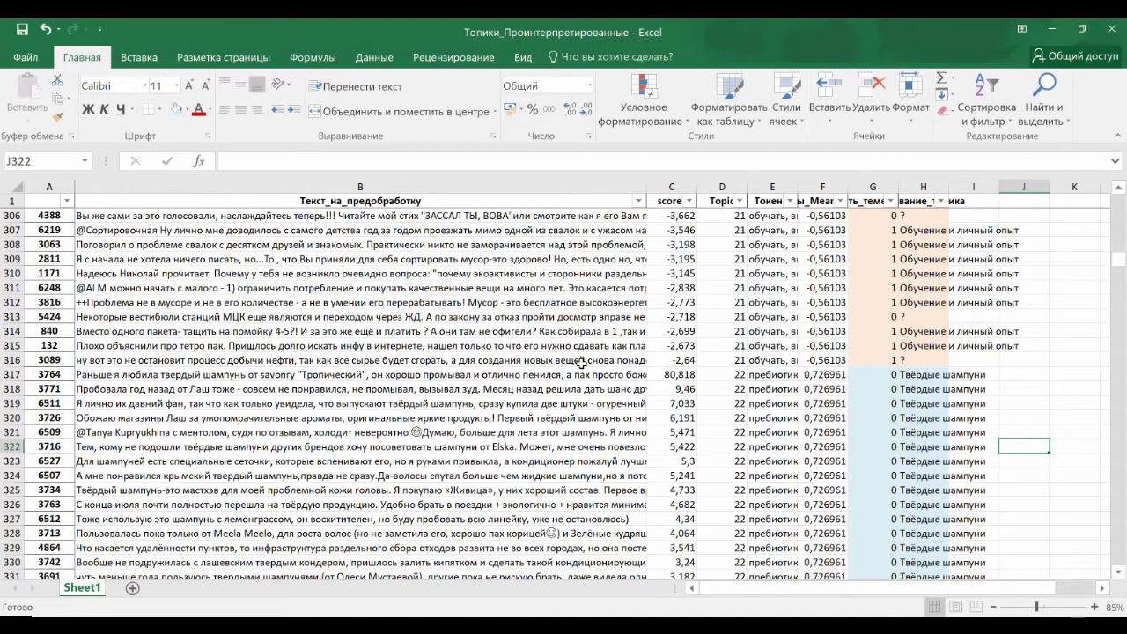
{"action": "left_click_drag", "start_coordinate": [582, 362], "coordinate": [584, 217]}
{"action": "scroll", "coordinate": [585, 247], "scroll_direction": "up", "scroll_amount": 1}
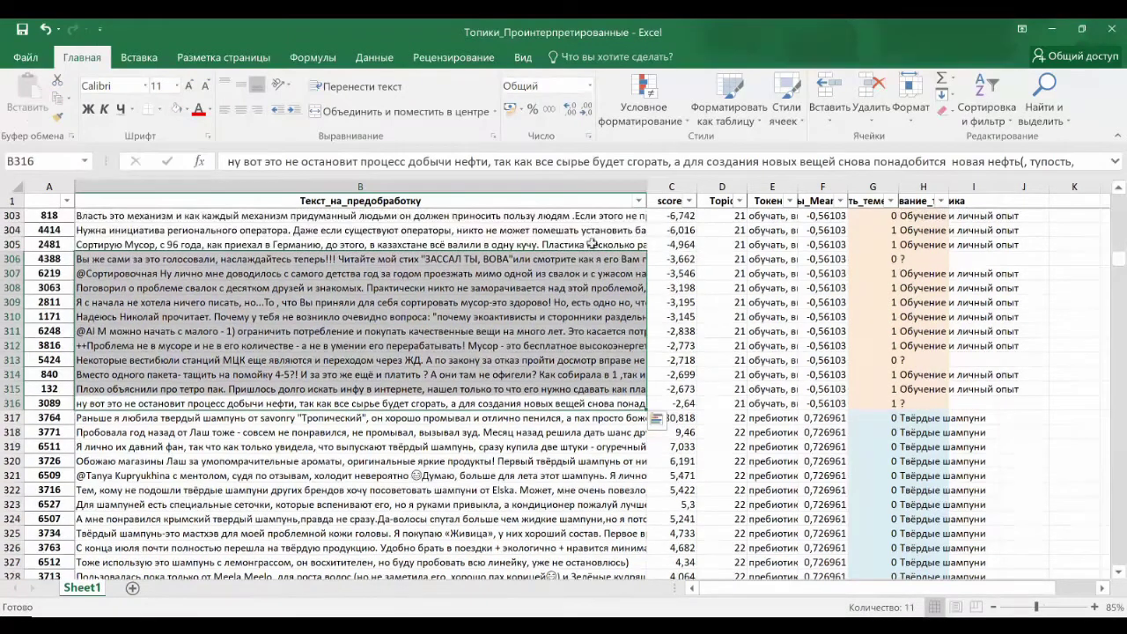
{"action": "left_click", "coordinate": [591, 217], "text": "shift"}
{"action": "scroll", "coordinate": [590, 246], "scroll_direction": "up", "scroll_amount": 1}
{"action": "left_click_drag", "start_coordinate": [590, 245], "coordinate": [592, 421]}
{"action": "key", "text": "ctrl+z"}
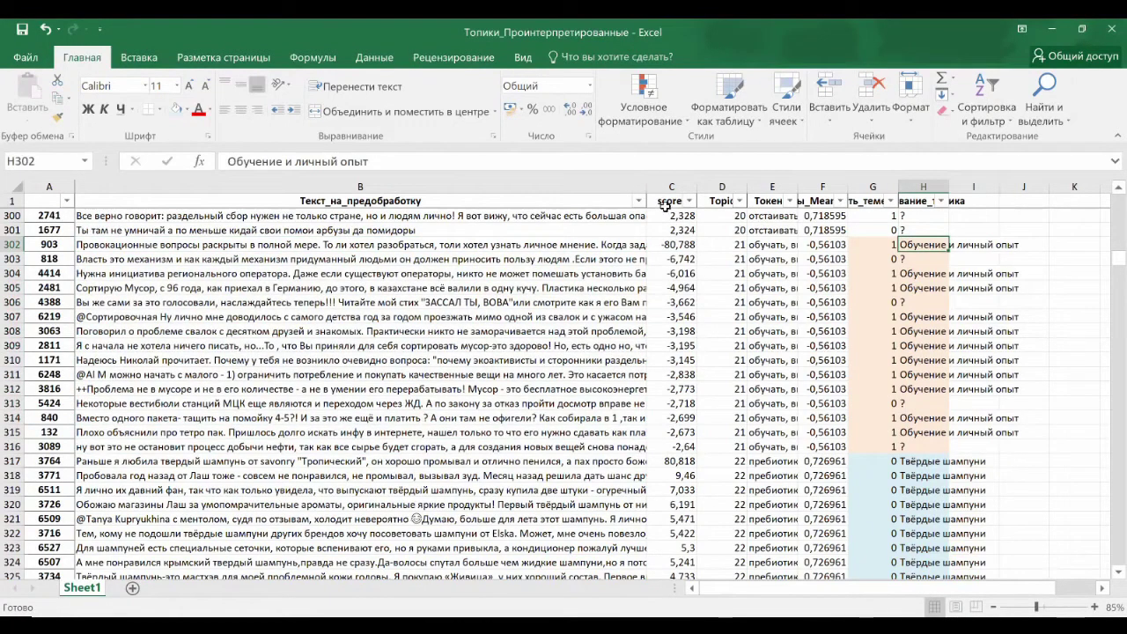
Examine topic 21's leading document 903 in row 302, its score against the topic's other scores, and the topic's tokens.
{"action": "left_click", "coordinate": [602, 244]}
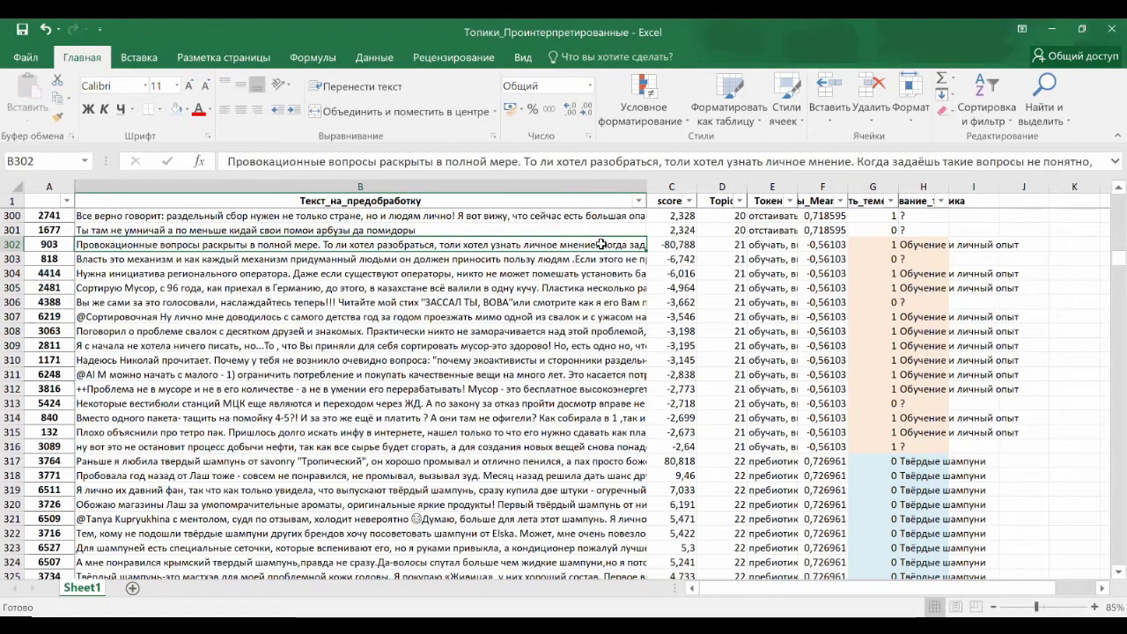
{"action": "left_click", "coordinate": [653, 244]}
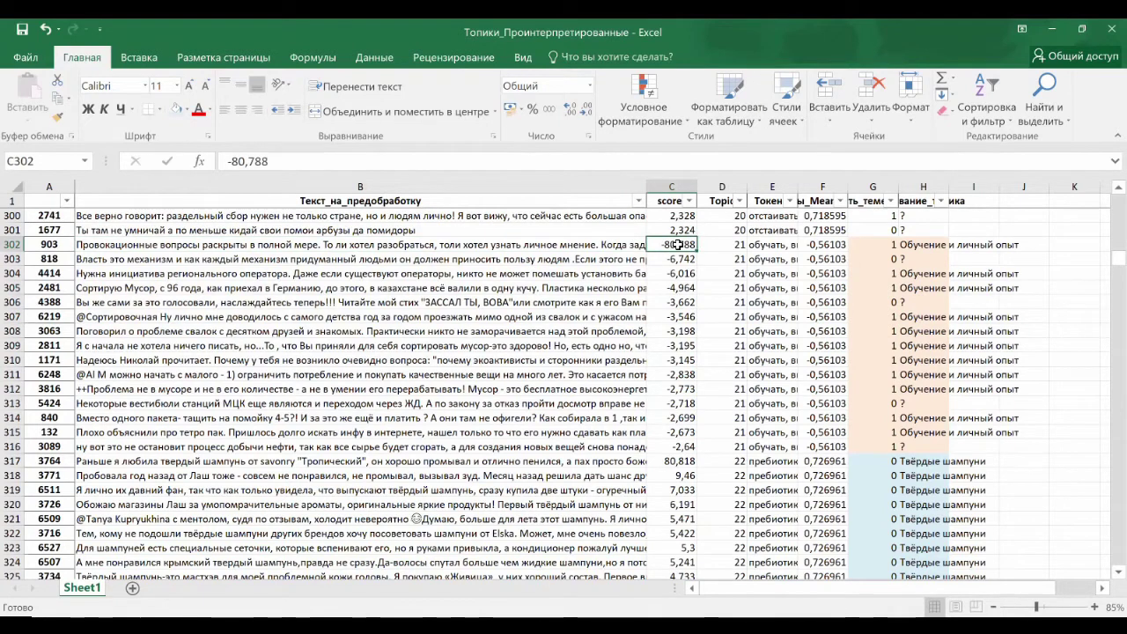
{"action": "key", "text": "Left"}
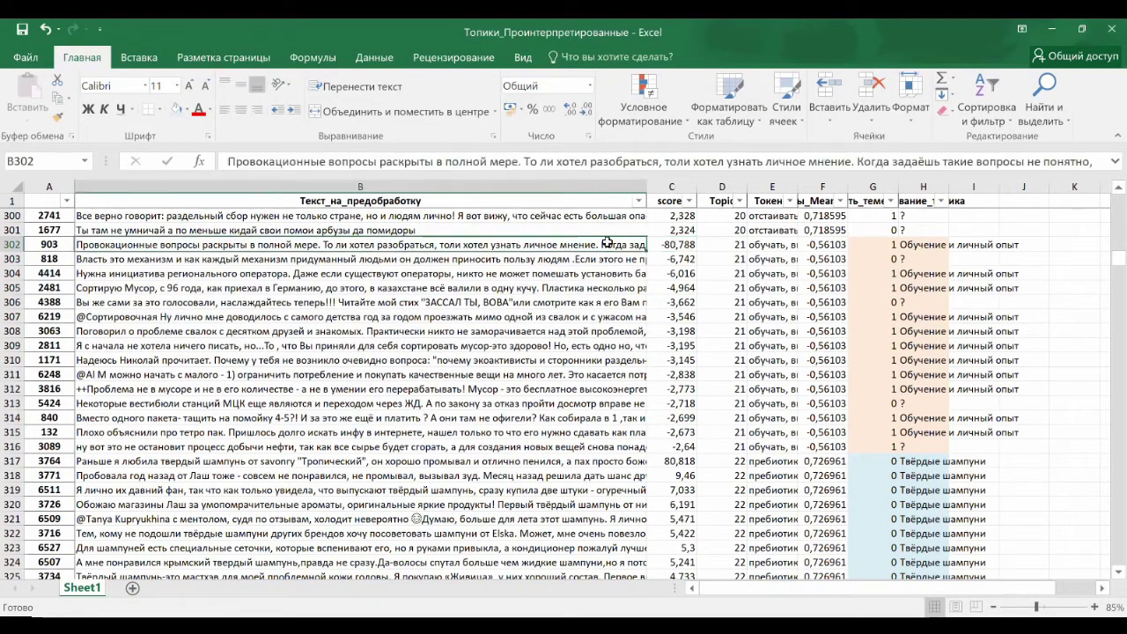
{"action": "left_click_drag", "start_coordinate": [673, 259], "coordinate": [663, 448]}
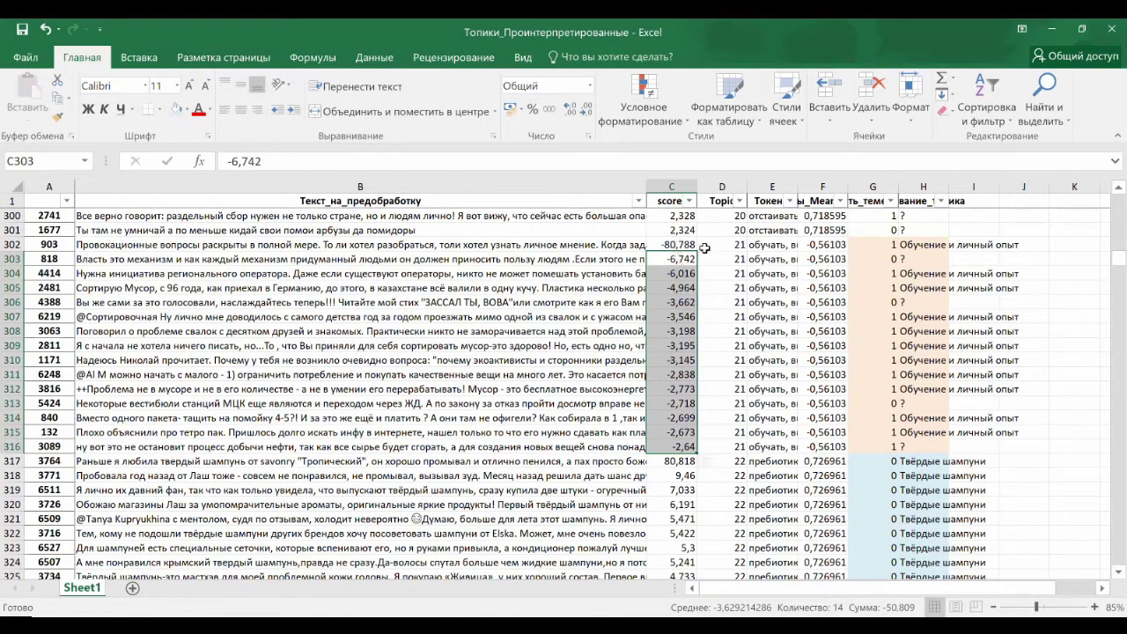
{"action": "left_click", "coordinate": [766, 246]}
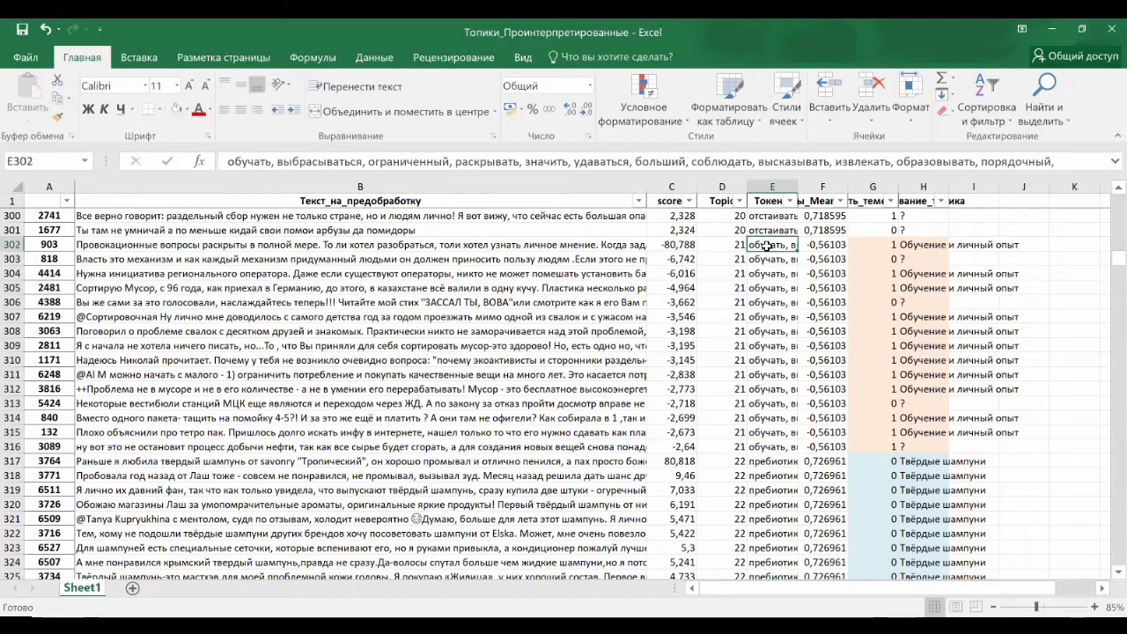
{"action": "left_click", "coordinate": [623, 245]}
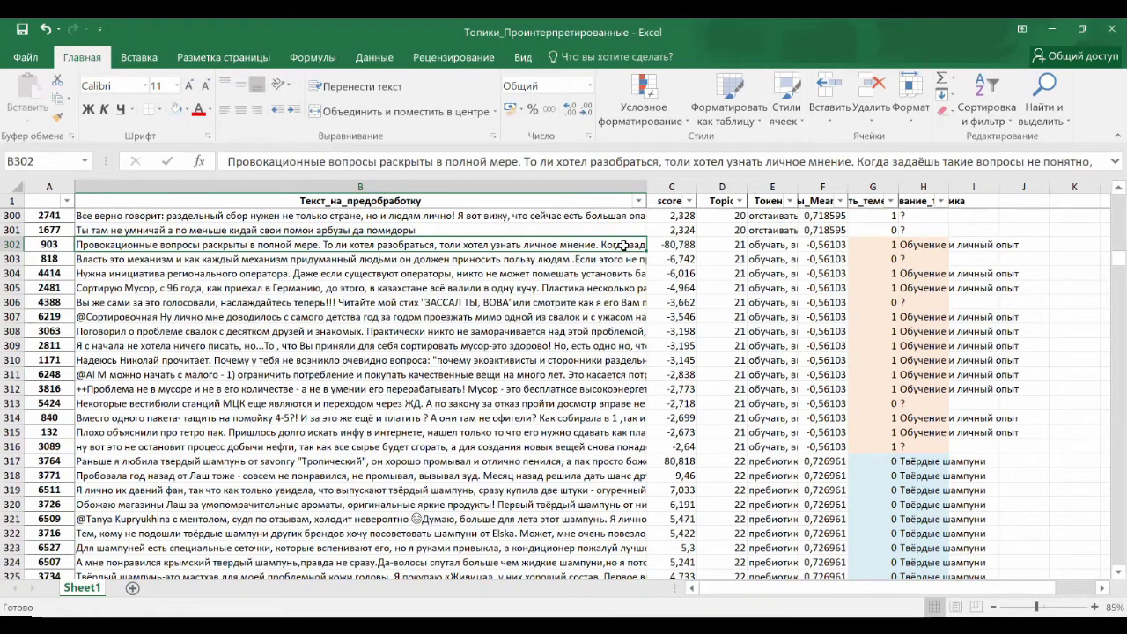
Read the topic 21 documents coded 0 and labelled "?" in rows 303, 306 and 313.
{"action": "left_click", "coordinate": [620, 260]}
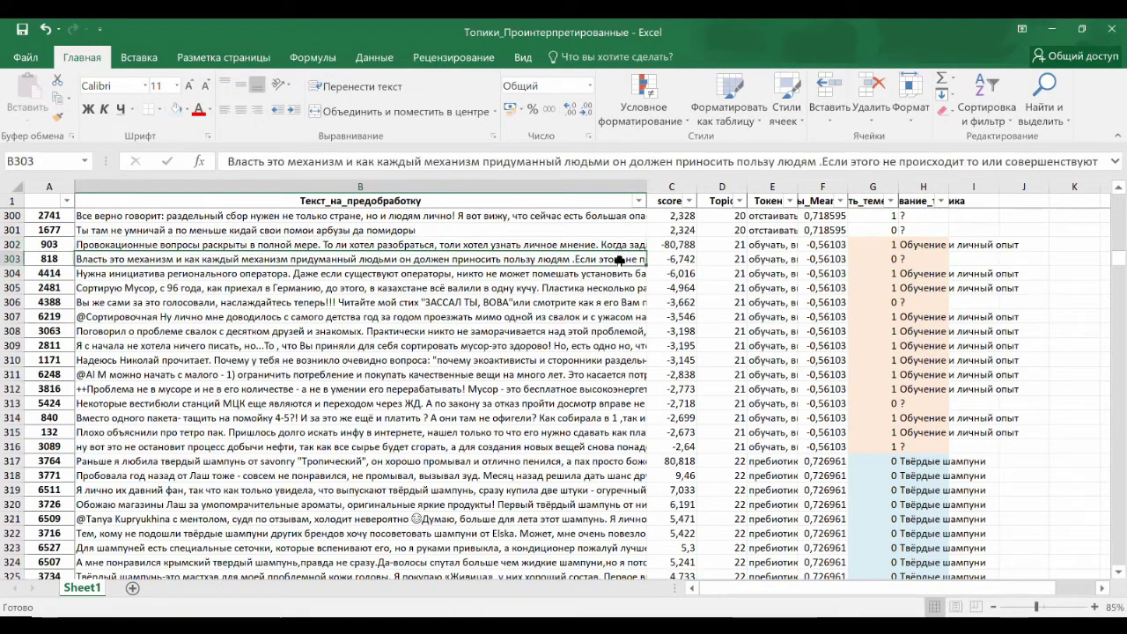
{"action": "left_click", "coordinate": [610, 304]}
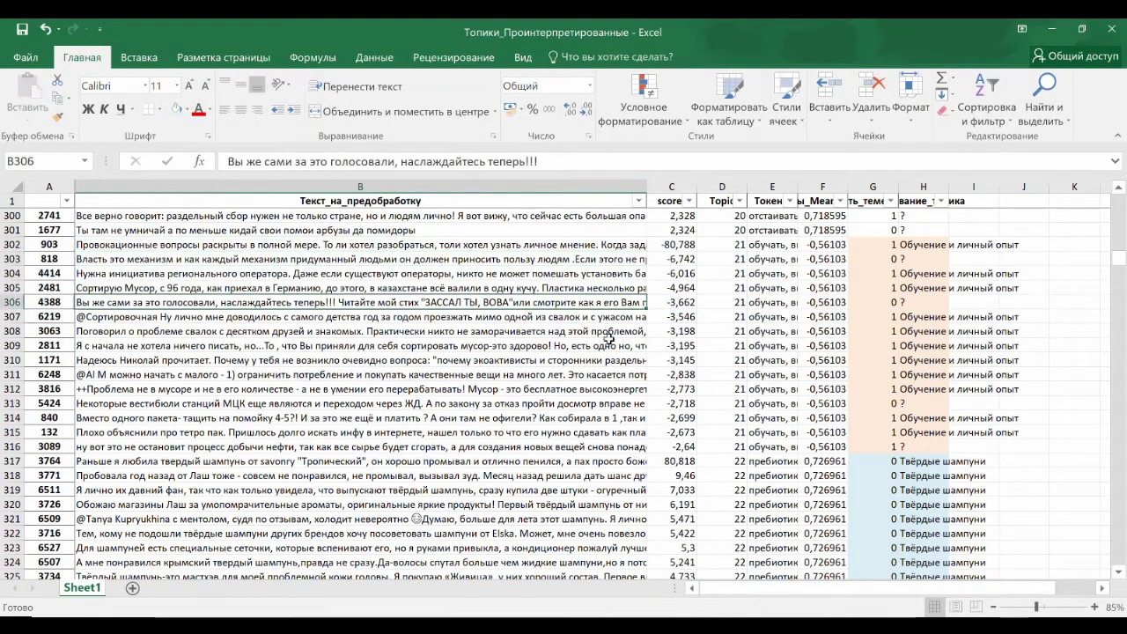
{"action": "left_click", "coordinate": [610, 404]}
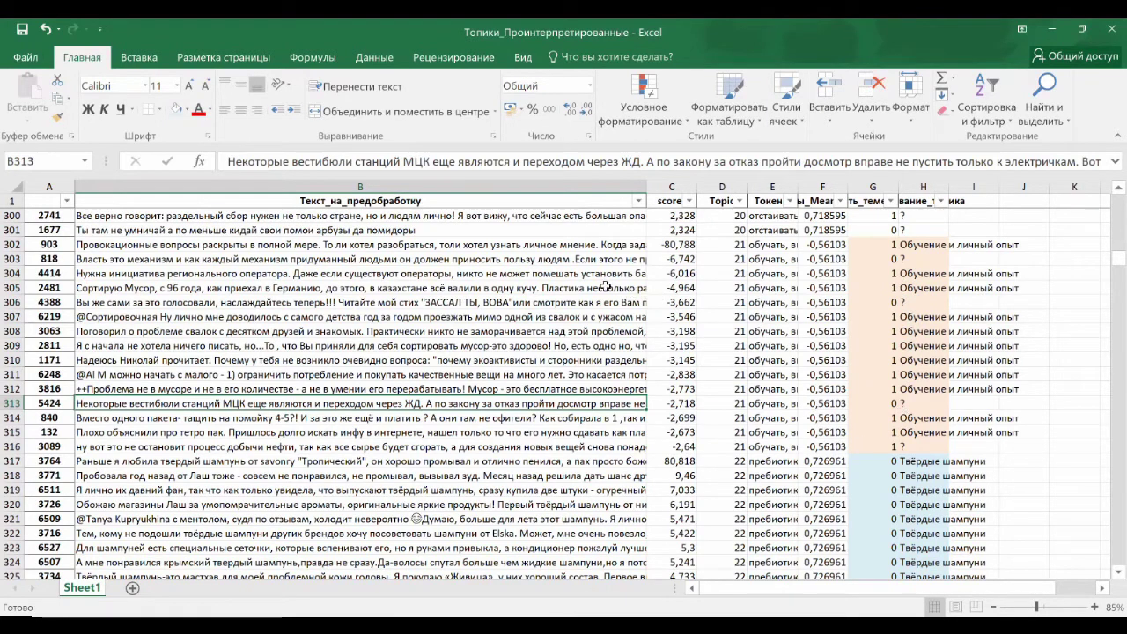
{"action": "left_click", "coordinate": [607, 259]}
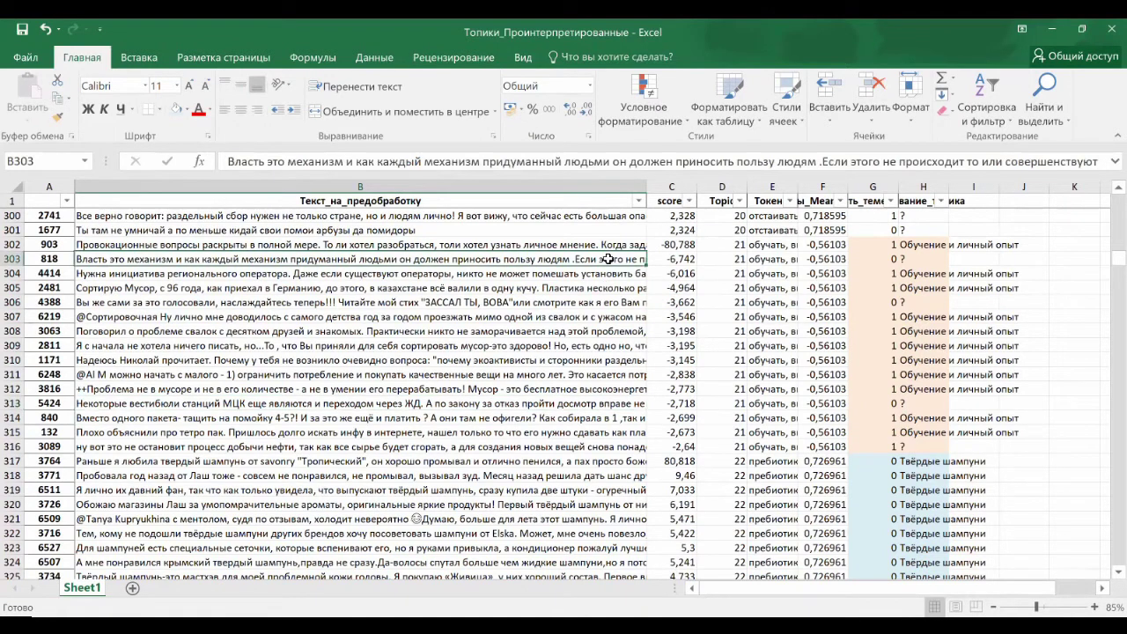
{"action": "left_click", "coordinate": [592, 300]}
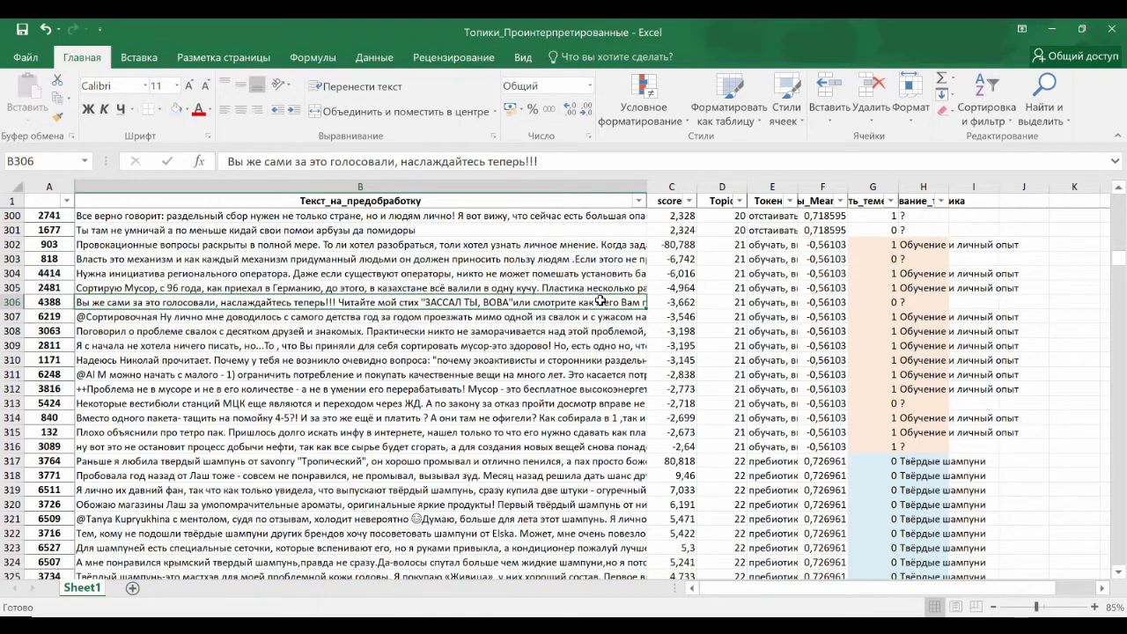
{"action": "left_click", "coordinate": [580, 402]}
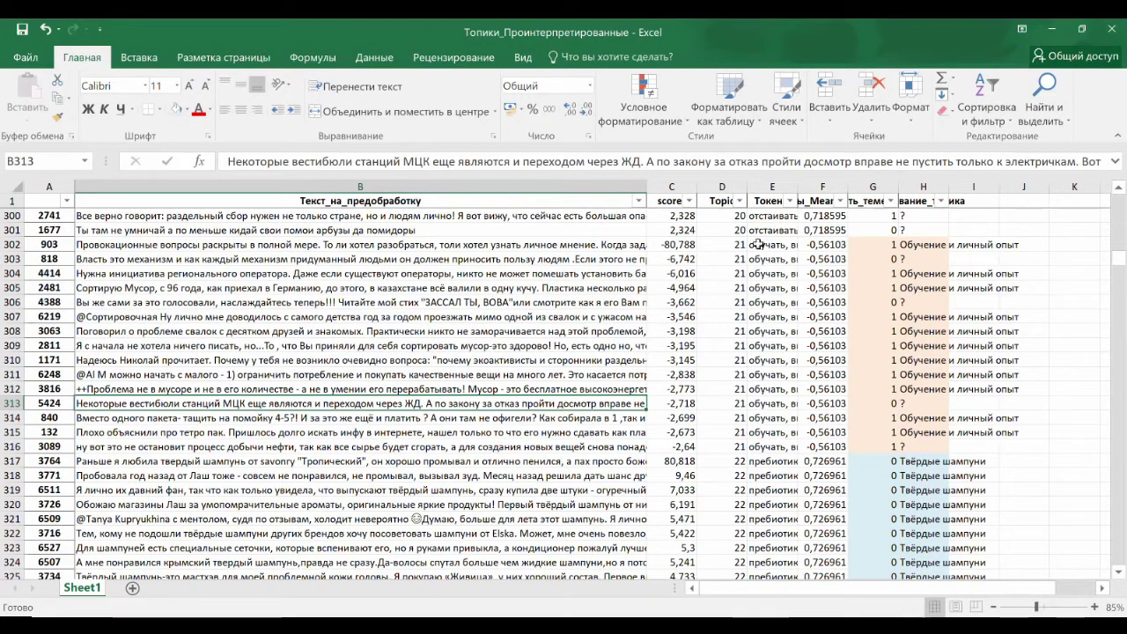
Expand the formula bar to show topic 21's full token list and check it against the texts in rows 306 and 313.
{"action": "left_click", "coordinate": [759, 245]}
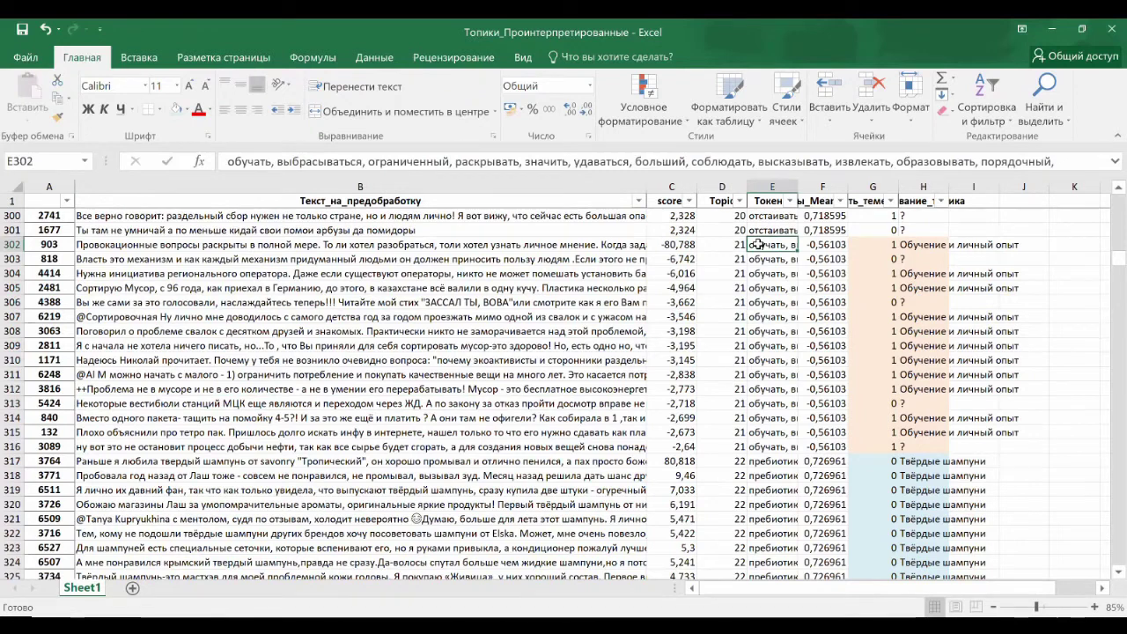
{"action": "key", "text": "ctrl+shift+u"}
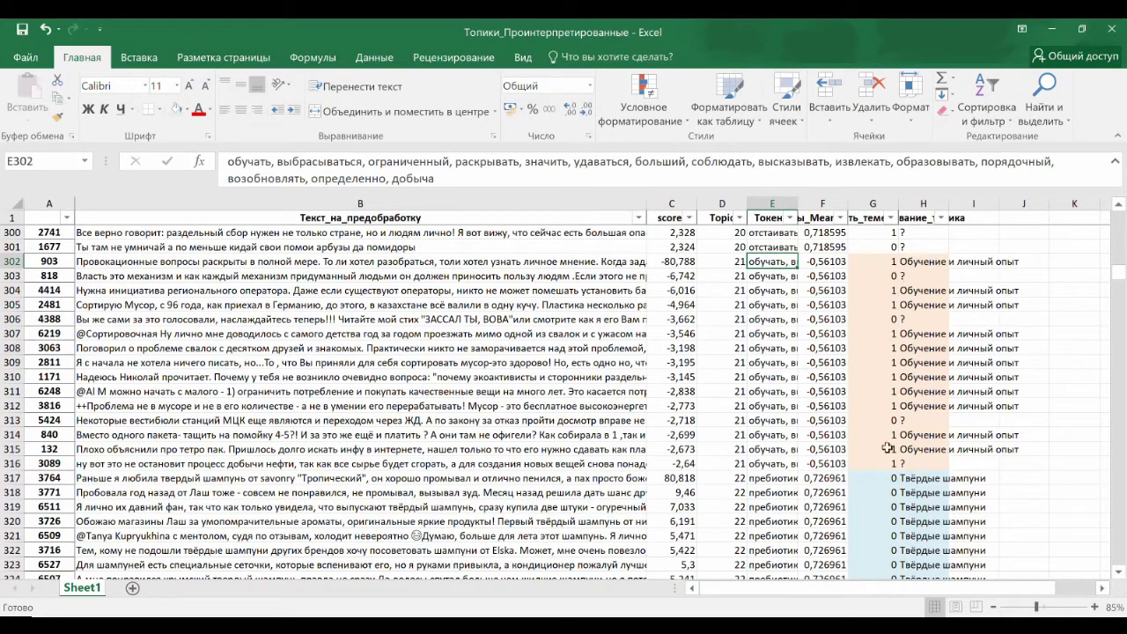
{"action": "left_click", "coordinate": [579, 319]}
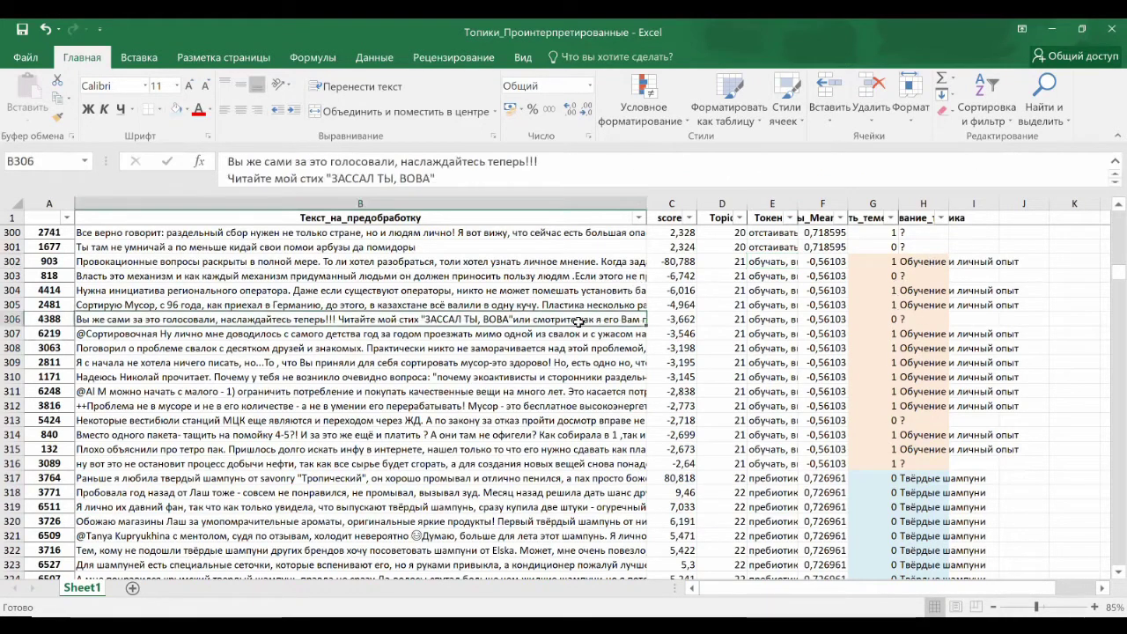
{"action": "left_click", "coordinate": [578, 419]}
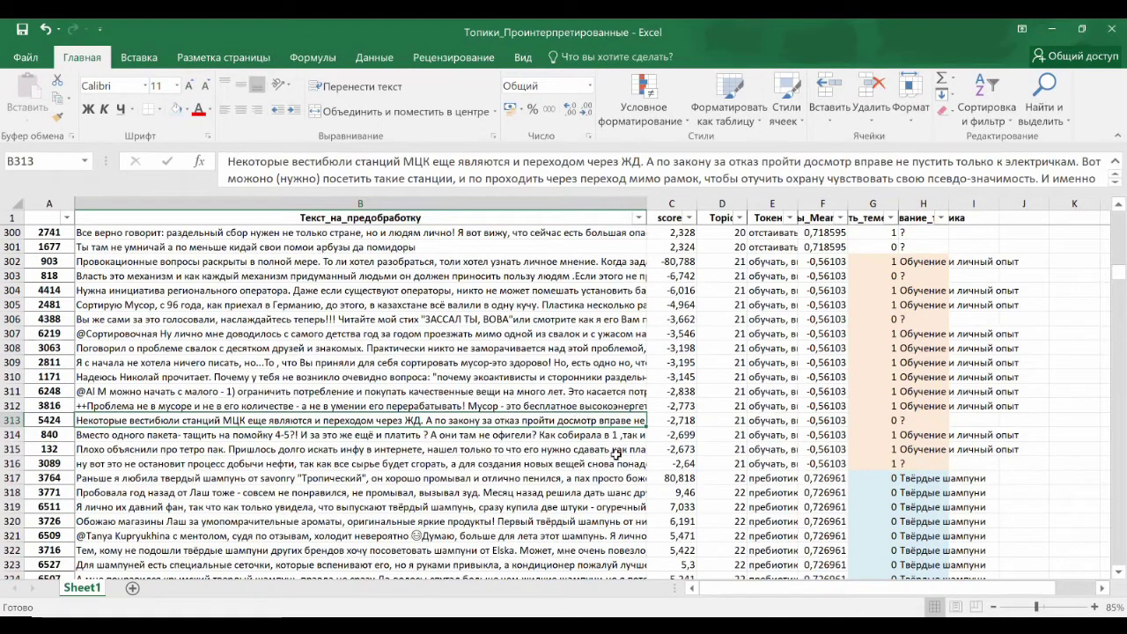
Read topic 22's documents one after another in the text column, from row 317 to row 323.
{"action": "left_click", "coordinate": [740, 480]}
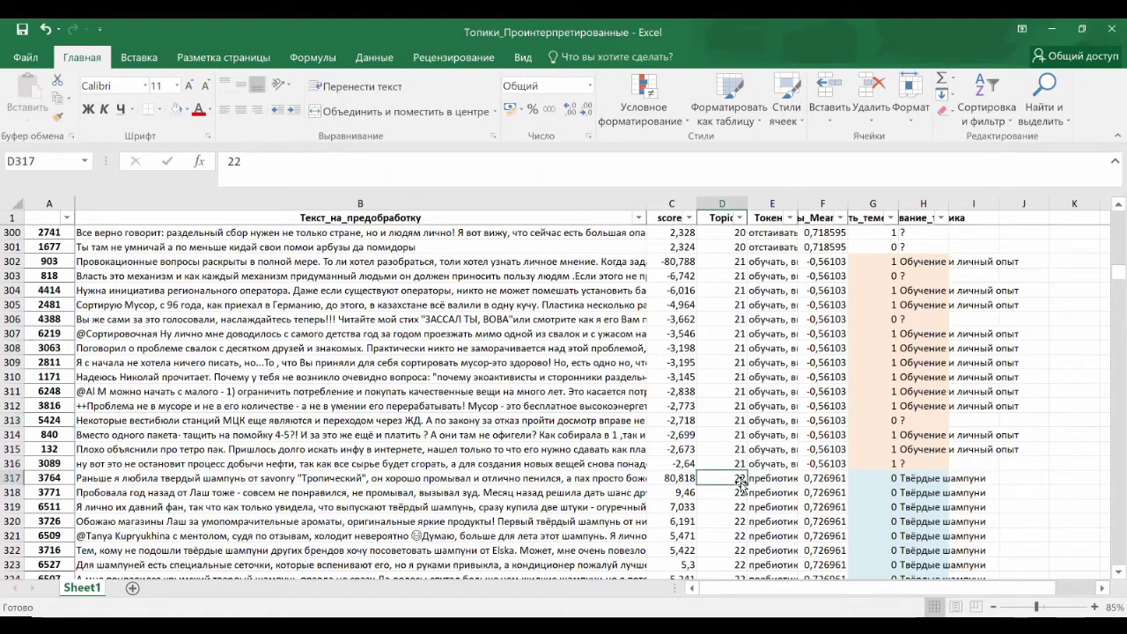
{"action": "left_click", "coordinate": [604, 478]}
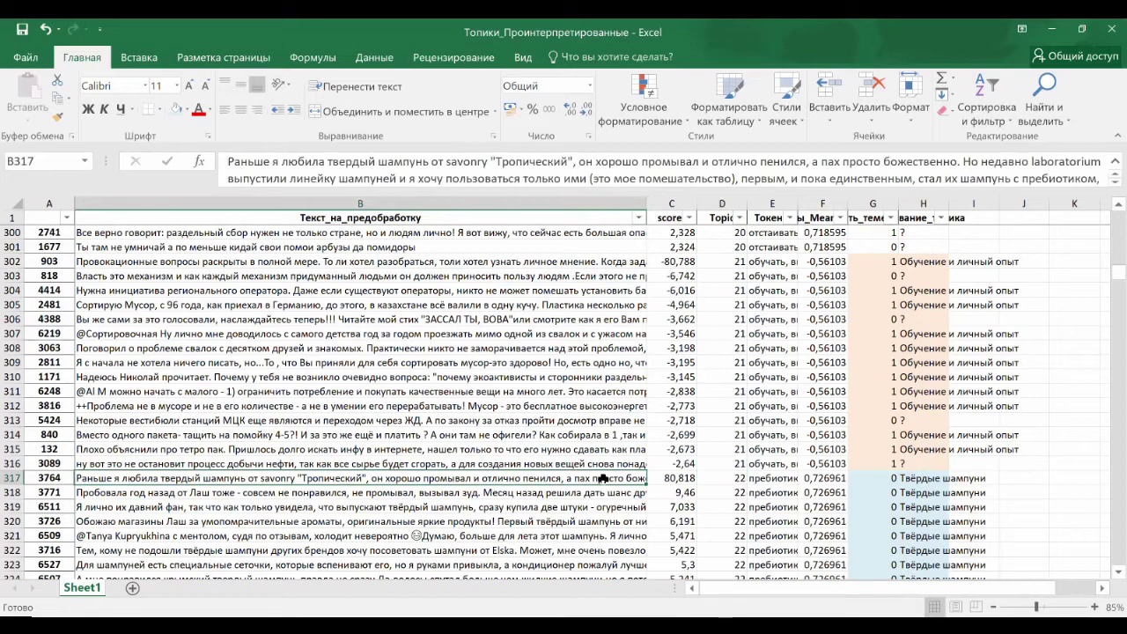
{"action": "key", "text": "Down"}
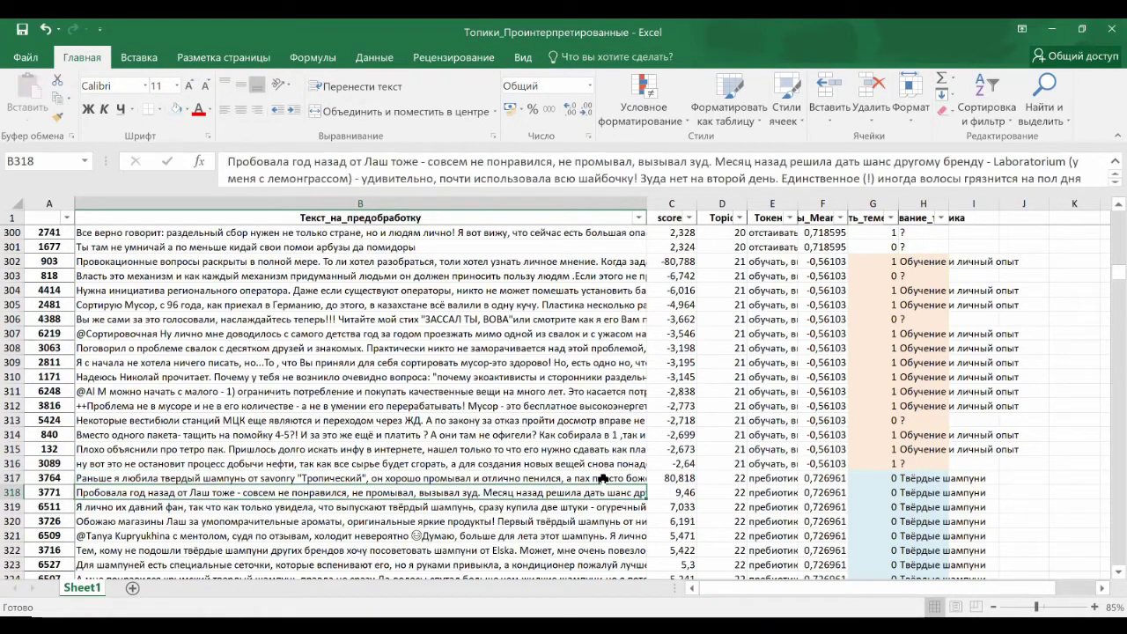
{"action": "key", "text": "Down"}
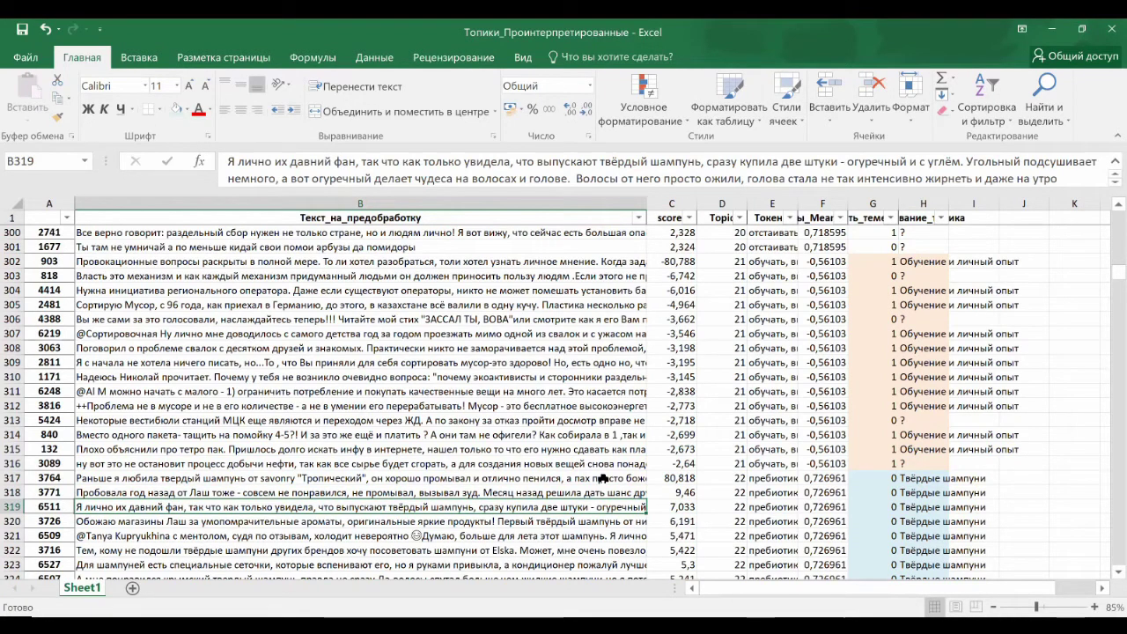
{"action": "key", "text": "Down"}
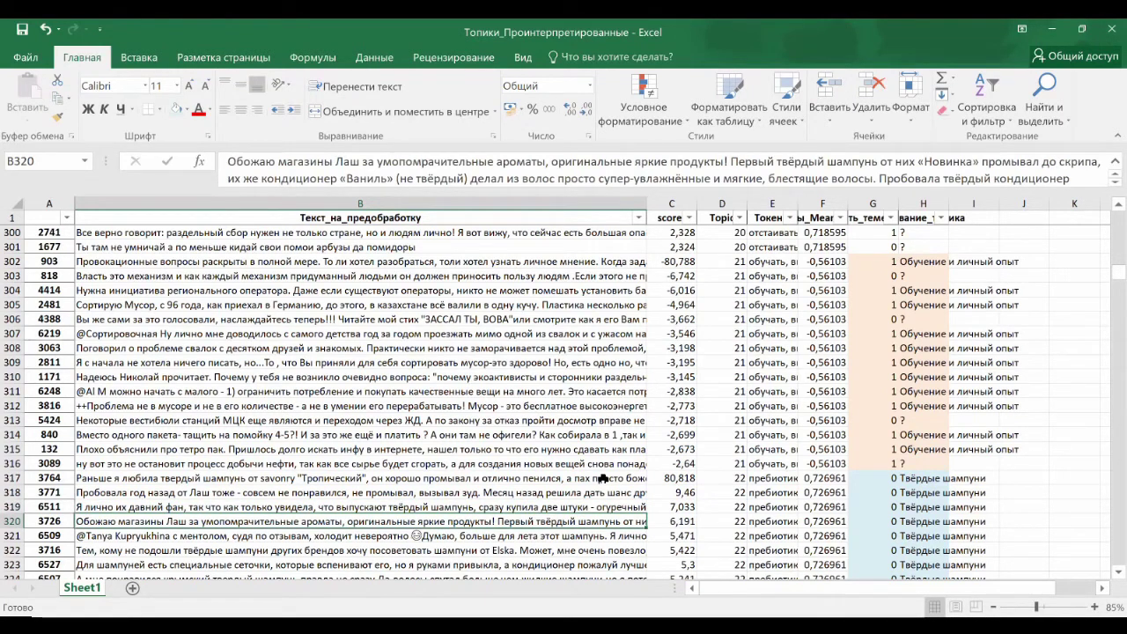
{"action": "key", "text": "Down"}
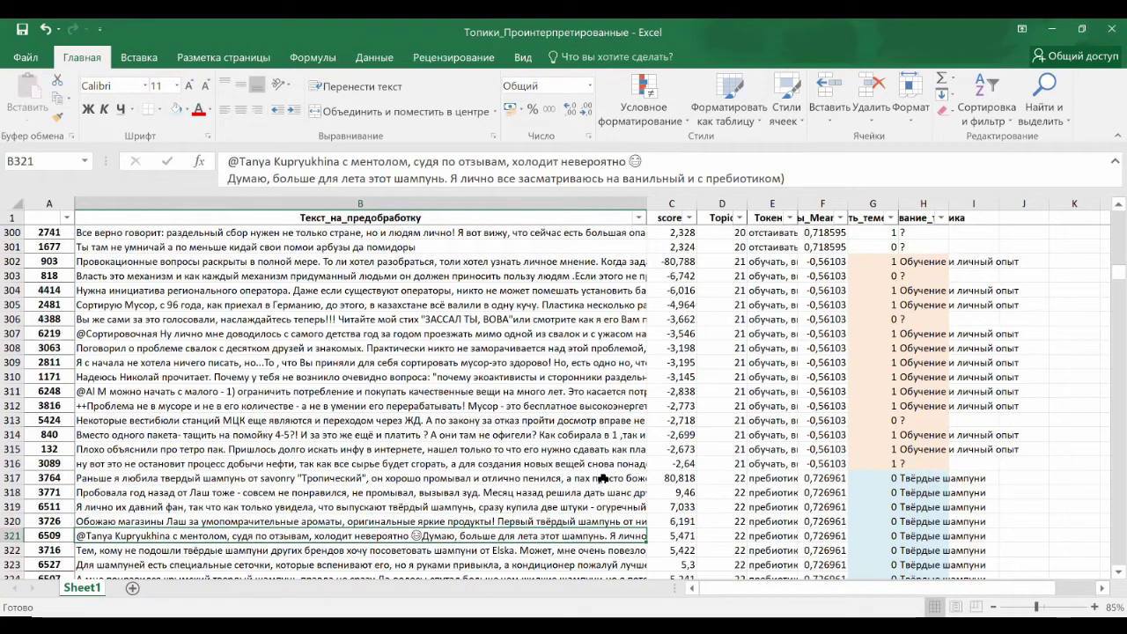
{"action": "key", "text": "Down"}
{"action": "key", "text": "Down"}
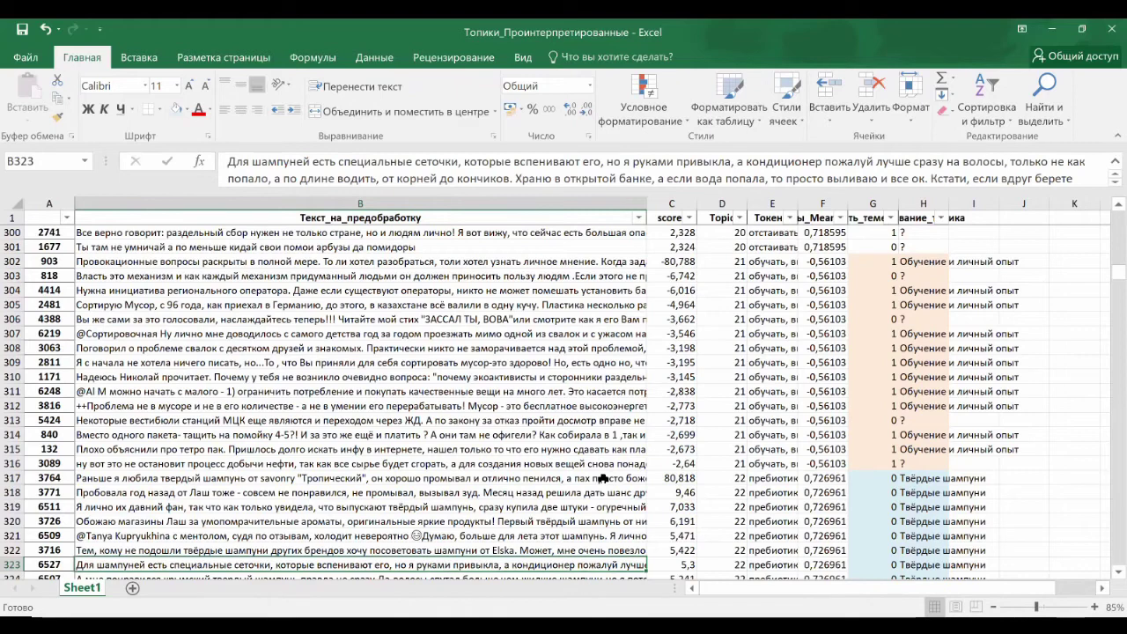
Go back up the text column from topic 22 to just above the topic 11 documents, at row 145.
{"action": "key", "text": "Up"}
{"action": "key", "text": "Up"}
{"action": "key", "text": "Up"}
{"action": "key", "text": "Up"}
{"action": "key", "text": "Up"}
{"action": "key", "text": "Up"}
{"action": "key", "text": "Up"}
{"action": "key", "text": "Up"}
{"action": "key", "text": "Up"}
{"action": "key", "text": "Up"}
{"action": "key", "text": "Up"}
{"action": "key", "text": "Up"}
{"action": "key", "text": "Up"}
{"action": "key", "text": "Up"}
{"action": "key", "text": "Up"}
{"action": "key", "text": "Up"}
{"action": "key", "text": "Up"}
{"action": "key", "text": "Up"}
{"action": "key", "text": "Up"}
{"action": "key", "text": "Up"}
{"action": "key", "text": "Up"}
{"action": "key", "text": "Up"}
{"action": "key", "text": "Up"}
{"action": "key", "text": "Up"}
{"action": "key", "text": "Up"}
{"action": "key", "text": "Up"}
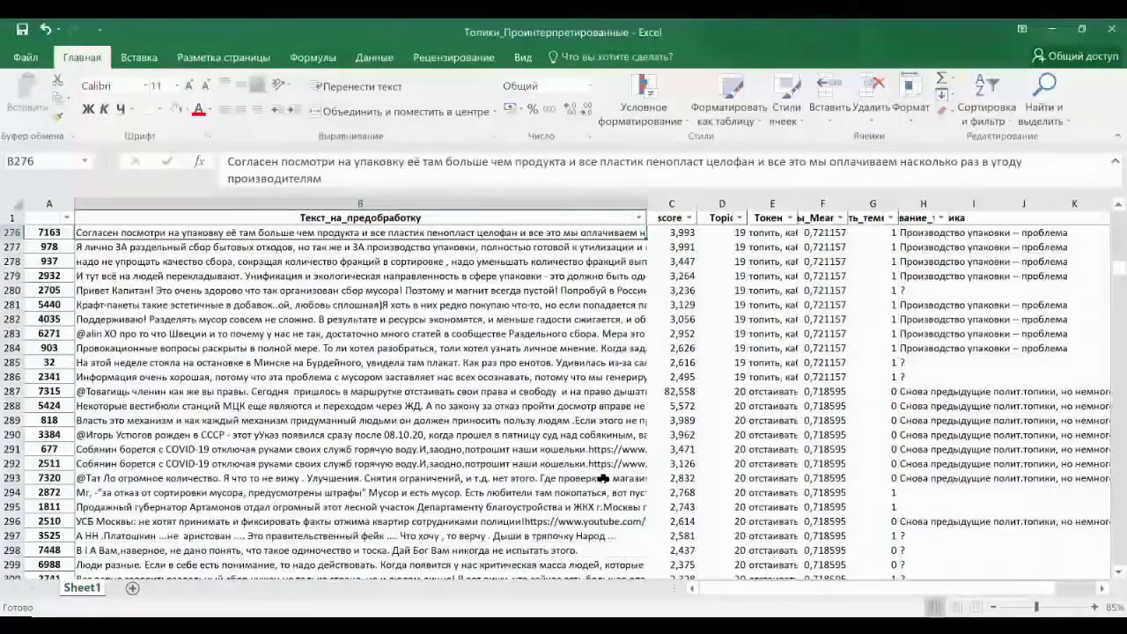
{"action": "key", "text": "Up"}
{"action": "key", "text": "Up"}
{"action": "key", "text": "Up"}
{"action": "key", "text": "Up"}
{"action": "key", "text": "Up"}
{"action": "key", "text": "Up"}
{"action": "key", "text": "Up"}
{"action": "key", "text": "Up"}
{"action": "key", "text": "Up"}
{"action": "key", "text": "Up"}
{"action": "key", "text": "Up"}
{"action": "key", "text": "Up"}
{"action": "key", "text": "Up"}
{"action": "key", "text": "Up"}
{"action": "key", "text": "Up"}
{"action": "key", "text": "Up"}
{"action": "key", "text": "Up"}
{"action": "key", "text": "Up"}
{"action": "key", "text": "Up"}
{"action": "key", "text": "Up"}
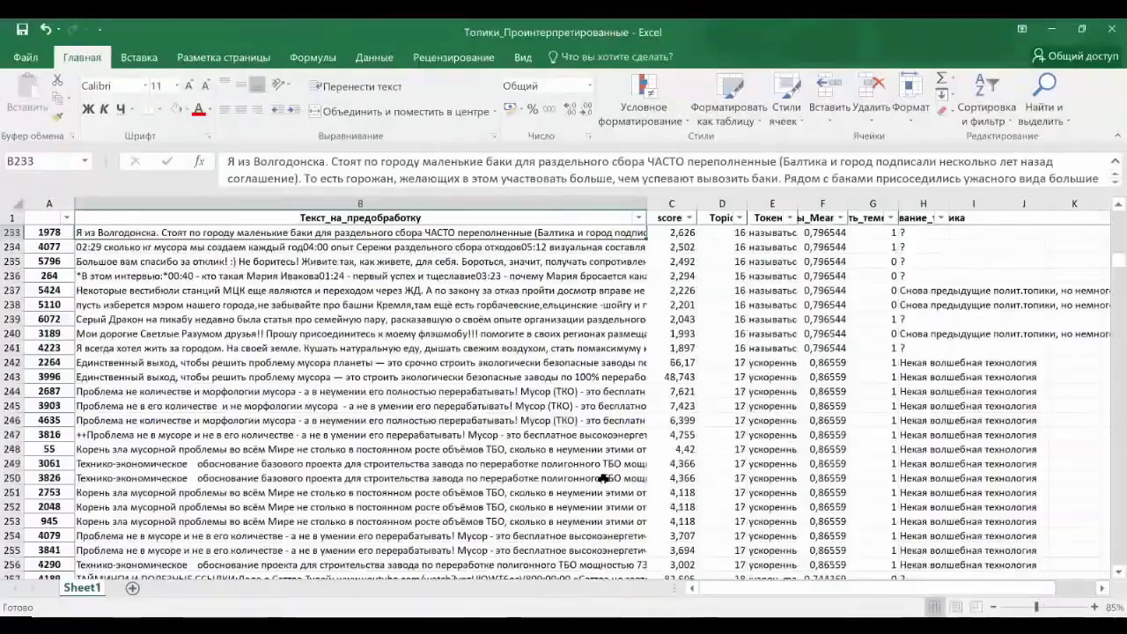
{"action": "key", "text": "Up"}
{"action": "key", "text": "Up"}
{"action": "key", "text": "Up"}
{"action": "key", "text": "Up"}
{"action": "key", "text": "Up"}
{"action": "key", "text": "Up"}
{"action": "key", "text": "Up"}
{"action": "key", "text": "Up"}
{"action": "key", "text": "Up"}
{"action": "key", "text": "Up"}
{"action": "key", "text": "Up"}
{"action": "key", "text": "Up"}
{"action": "key", "text": "Up"}
{"action": "key", "text": "Up"}
{"action": "key", "text": "Up"}
{"action": "key", "text": "Up"}
{"action": "key", "text": "Up"}
{"action": "key", "text": "Up"}
{"action": "key", "text": "Up"}
{"action": "key", "text": "Up"}
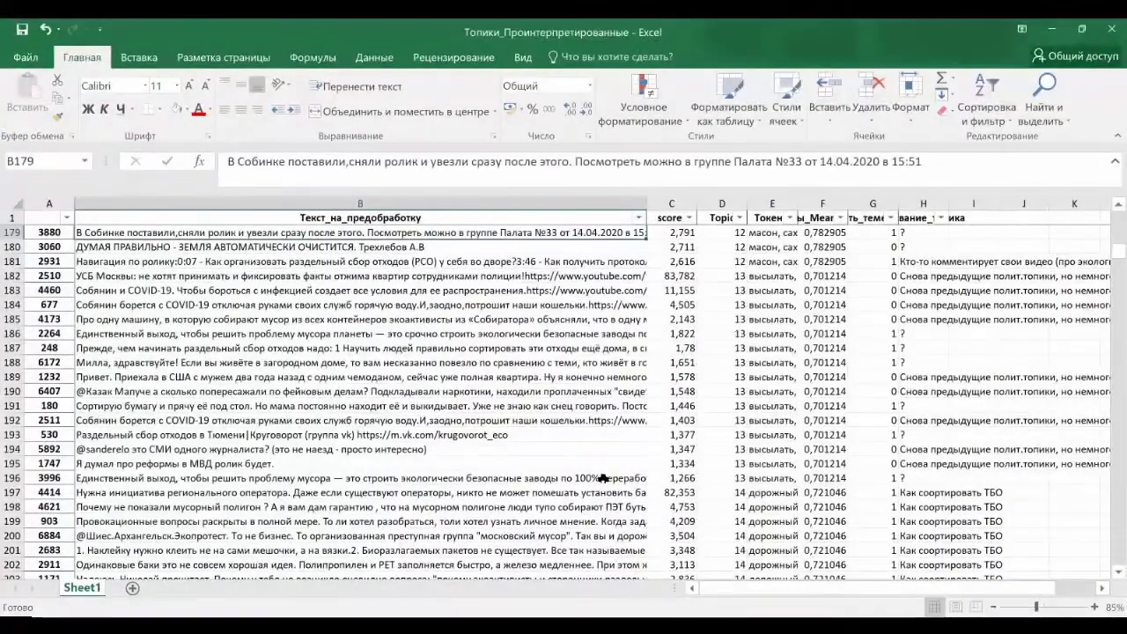
{"action": "key", "text": "Up"}
{"action": "key", "text": "Up"}
{"action": "key", "text": "Up"}
{"action": "key", "text": "Up"}
{"action": "key", "text": "Up"}
{"action": "key", "text": "Up"}
{"action": "key", "text": "Up"}
{"action": "key", "text": "Up"}
{"action": "key", "text": "Up"}
{"action": "key", "text": "Up"}
{"action": "key", "text": "Up"}
{"action": "key", "text": "Up"}
{"action": "key", "text": "Up"}
{"action": "key", "text": "Up"}
{"action": "key", "text": "Up"}
{"action": "key", "text": "Up"}
{"action": "key", "text": "Up"}
{"action": "key", "text": "Up"}
{"action": "key", "text": "Up"}
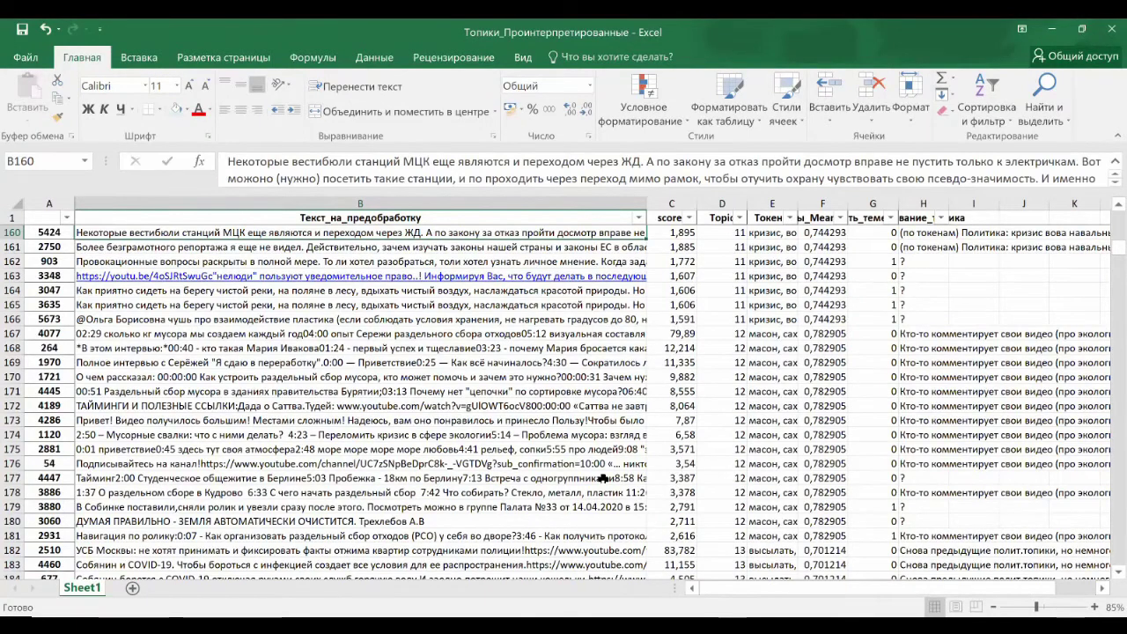
{"action": "key", "text": "Up"}
{"action": "key", "text": "Up"}
{"action": "key", "text": "Up"}
{"action": "key", "text": "Up"}
{"action": "key", "text": "Up"}
{"action": "key", "text": "Up"}
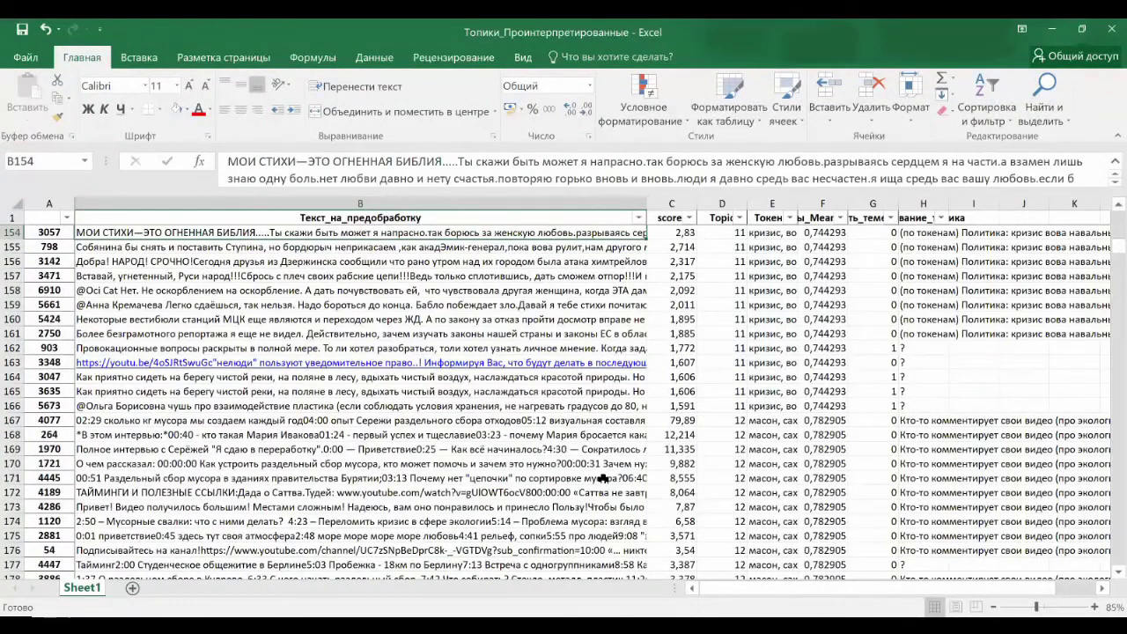
{"action": "key", "text": "Up"}
{"action": "key", "text": "Up"}
{"action": "key", "text": "Up"}
{"action": "key", "text": "Up"}
{"action": "key", "text": "Up"}
{"action": "key", "text": "Up"}
{"action": "key", "text": "Up"}
{"action": "key", "text": "Up"}
{"action": "key", "text": "Up"}
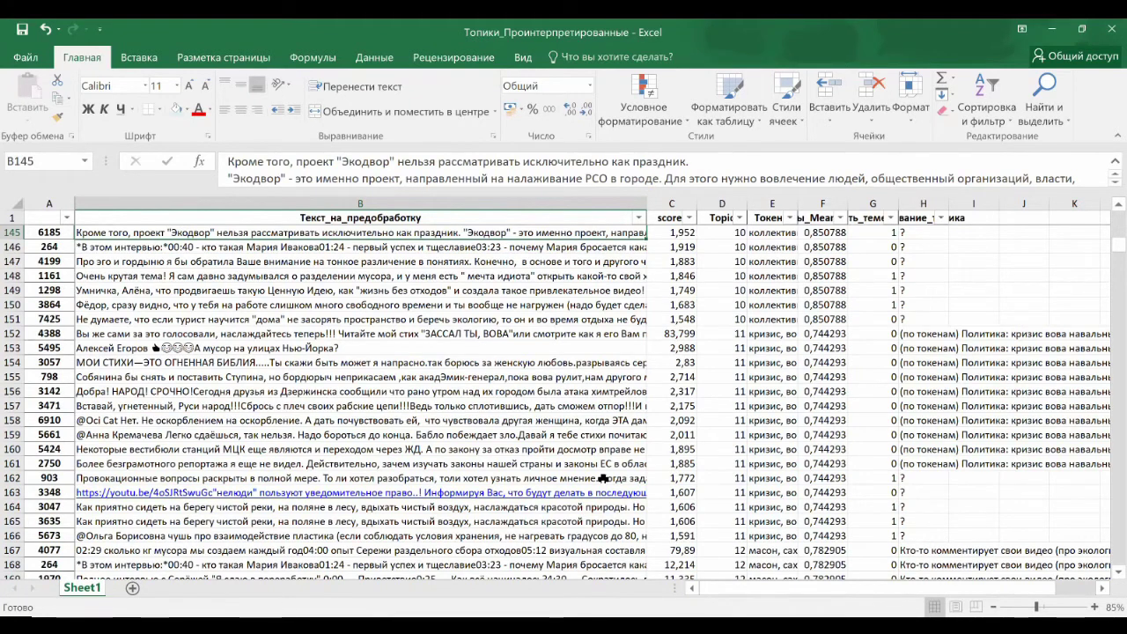
Read through the topic 11 documents labelled as politics in the text column, down to row 157.
{"action": "key", "text": "Down"}
{"action": "key", "text": "Down"}
{"action": "key", "text": "Down"}
{"action": "key", "text": "Down"}
{"action": "key", "text": "Down"}
{"action": "key", "text": "Down"}
{"action": "key", "text": "Down"}
{"action": "key", "text": "Down"}
{"action": "key", "text": "Down"}
{"action": "key", "text": "Down"}
{"action": "key", "text": "Down"}
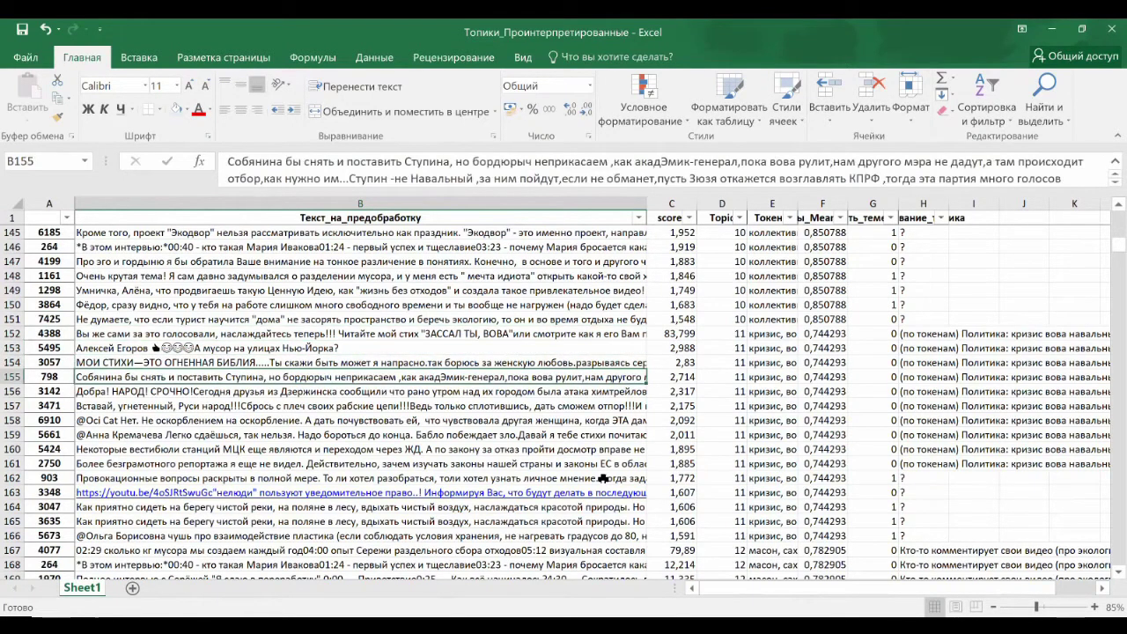
{"action": "key", "text": "Down"}
{"action": "key", "text": "Down"}
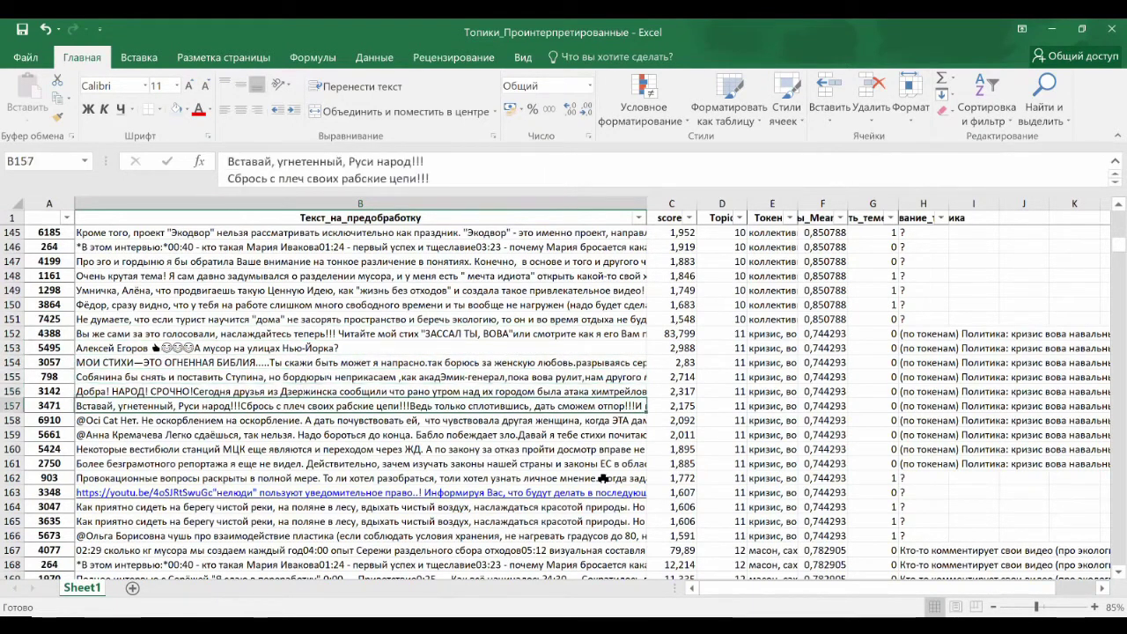
Go back up the text column from row 157 to the topic 7 documents labelled as politics, around row 100.
{"action": "key", "text": "Down"}
{"action": "key", "text": "Up"}
{"action": "key", "text": "Up"}
{"action": "key", "text": "Up"}
{"action": "key", "text": "Up"}
{"action": "key", "text": "Up"}
{"action": "key", "text": "Up"}
{"action": "key", "text": "Up"}
{"action": "key", "text": "Up"}
{"action": "key", "text": "Up"}
{"action": "key", "text": "Up"}
{"action": "key", "text": "Up"}
{"action": "key", "text": "Up"}
{"action": "key", "text": "Up"}
{"action": "key", "text": "Up"}
{"action": "key", "text": "Up"}
{"action": "key", "text": "Up"}
{"action": "key", "text": "Up"}
{"action": "key", "text": "Up"}
{"action": "key", "text": "Up"}
{"action": "key", "text": "Up"}
{"action": "key", "text": "Up"}
{"action": "key", "text": "Up"}
{"action": "key", "text": "Up"}
{"action": "key", "text": "Up"}
{"action": "key", "text": "Up"}
{"action": "key", "text": "Up"}
{"action": "key", "text": "Up"}
{"action": "key", "text": "Up"}
{"action": "key", "text": "Up"}
{"action": "key", "text": "Up"}
{"action": "key", "text": "Up"}
{"action": "key", "text": "Up"}
{"action": "key", "text": "Up"}
{"action": "key", "text": "Up"}
{"action": "key", "text": "Up"}
{"action": "key", "text": "Up"}
{"action": "key", "text": "Up"}
{"action": "key", "text": "Up"}
{"action": "key", "text": "Up"}
{"action": "key", "text": "Up"}
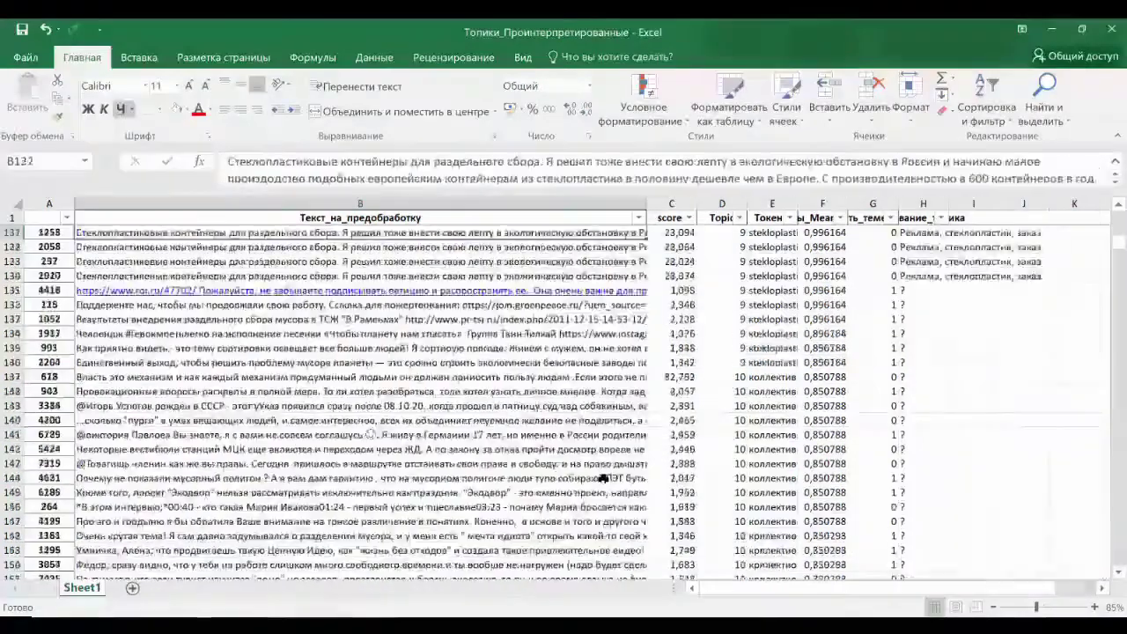
{"action": "key", "text": "Down"}
{"action": "key", "text": "Down"}
{"action": "key", "text": "Down"}
{"action": "key", "text": "Up"}
{"action": "key", "text": "Down"}
{"action": "key", "text": "Up"}
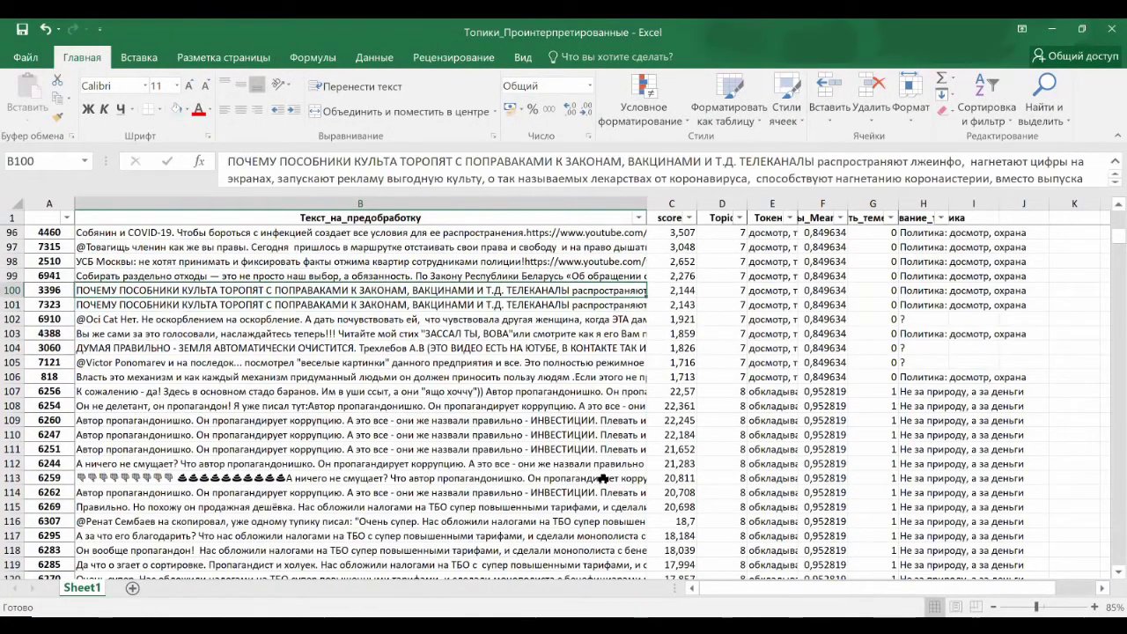
Read the topic 7 documents in the text column between rows 94 and 100.
{"action": "key", "text": "Up"}
{"action": "key", "text": "Up"}
{"action": "key", "text": "Up"}
{"action": "key", "text": "Up"}
{"action": "key", "text": "Up"}
{"action": "key", "text": "Up"}
{"action": "key", "text": "Down"}
{"action": "key", "text": "Down"}
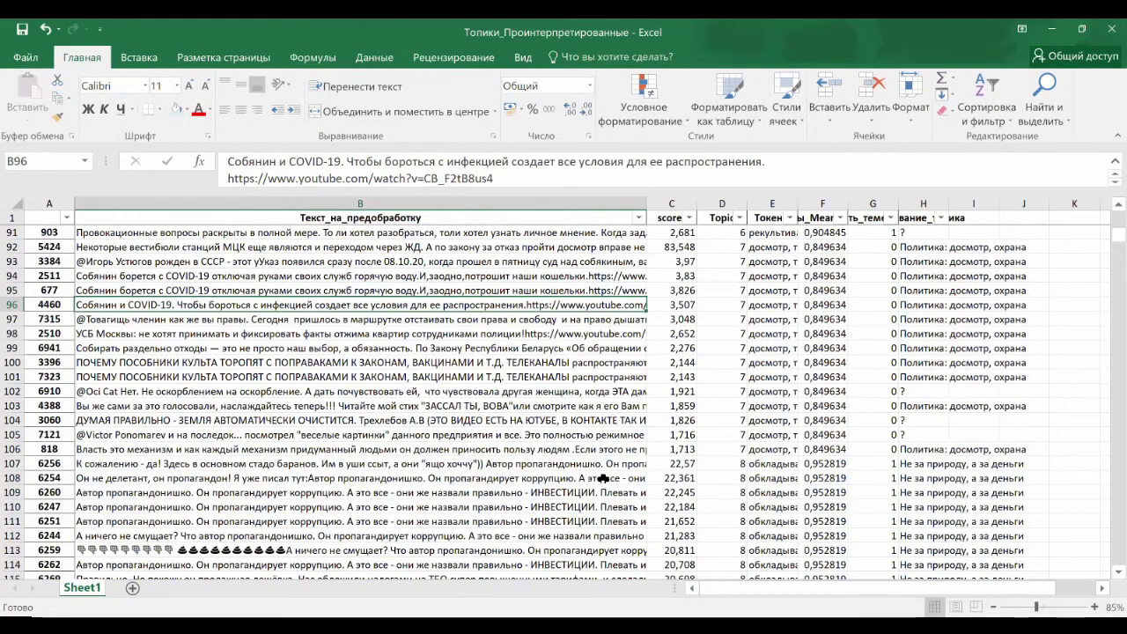
Look through the topic 5 documents labelled "Против указа мэра" in the text column, from row 70 up to row 62.
{"action": "key", "text": "Page_Up"}
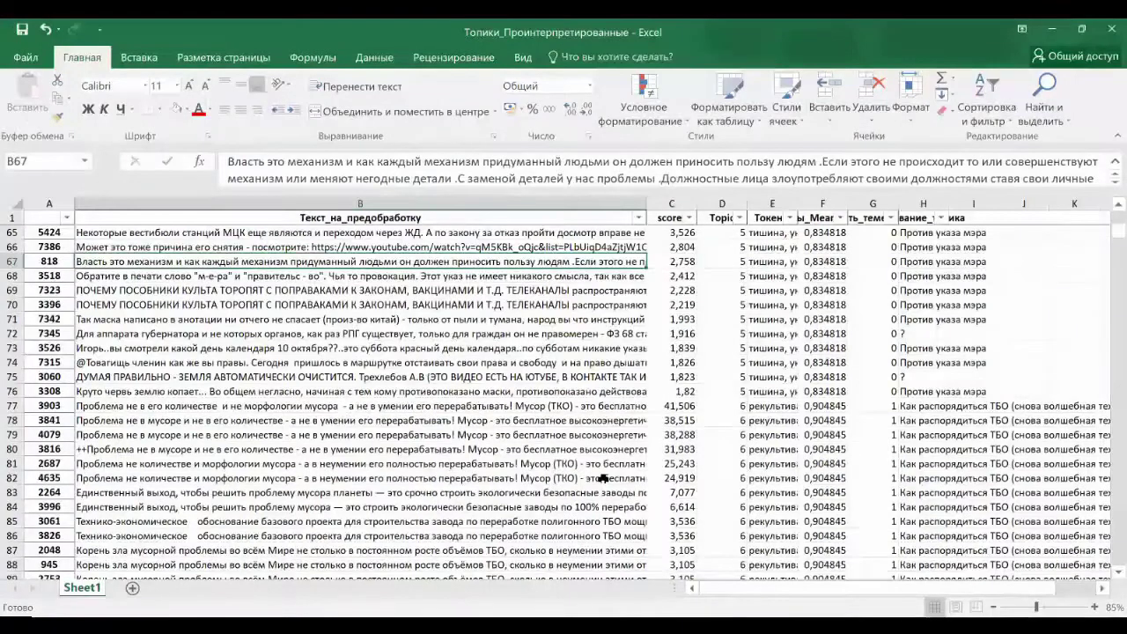
{"action": "key", "text": "Down"}
{"action": "key", "text": "Down"}
{"action": "key", "text": "Down"}
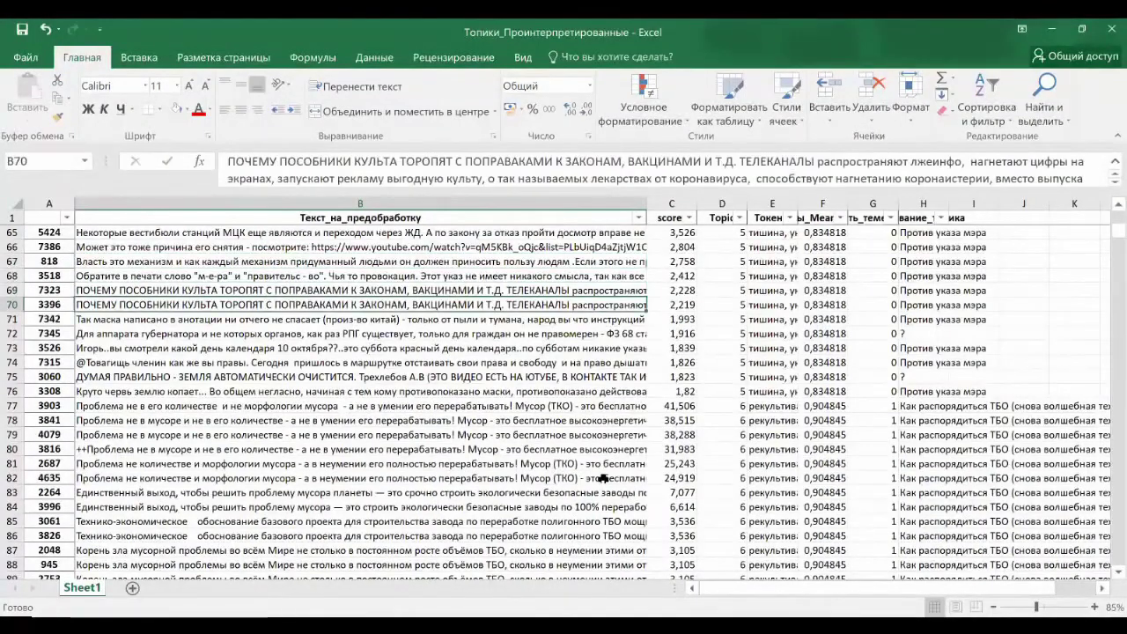
{"action": "key", "text": "Up"}
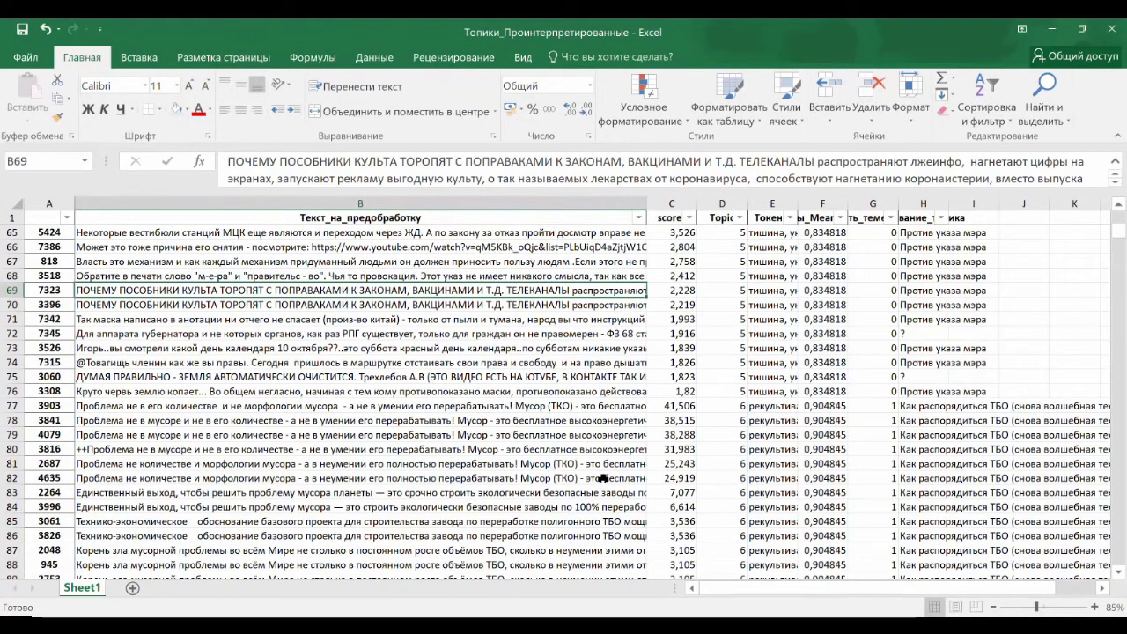
{"action": "key", "text": "Up"}
{"action": "key", "text": "Up"}
{"action": "key", "text": "Up"}
{"action": "key", "text": "Up"}
{"action": "key", "text": "Up"}
{"action": "key", "text": "Up"}
{"action": "key", "text": "Up"}
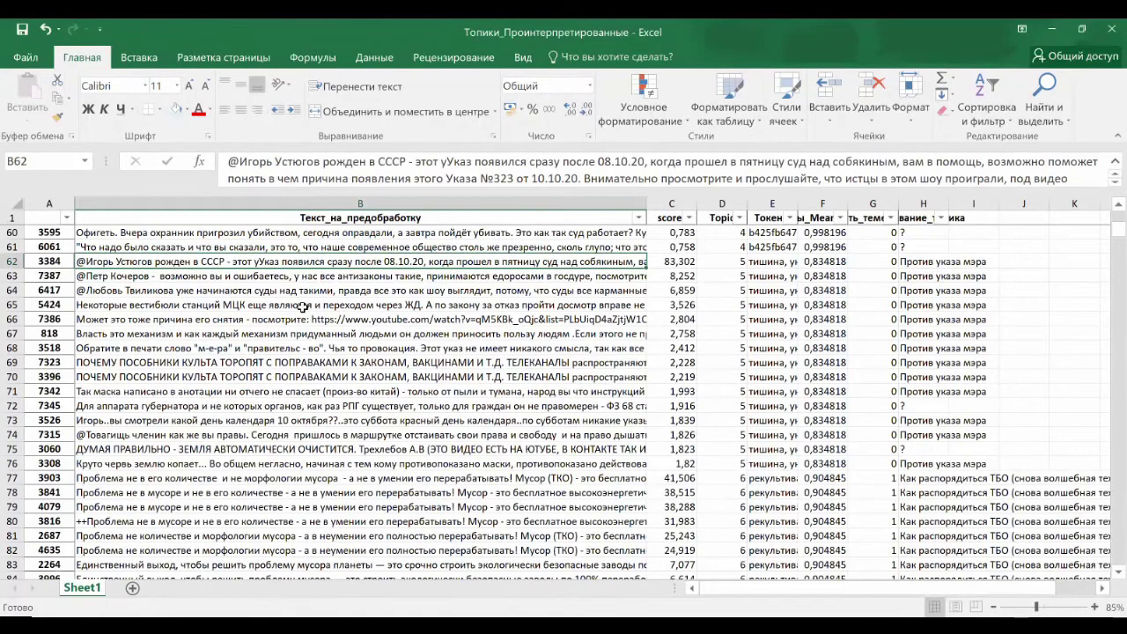
{"action": "left_click", "coordinate": [304, 306]}
Go up to topic 4 and examine its documents labelled "Конспирология: брикс и фрс" in rows 47 to 50.
{"action": "key", "text": "Up"}
{"action": "key", "text": "Up"}
{"action": "key", "text": "Up"}
{"action": "key", "text": "Up"}
{"action": "key", "text": "Up"}
{"action": "key", "text": "Up"}
{"action": "key", "text": "Up"}
{"action": "key", "text": "Up"}
{"action": "key", "text": "Up"}
{"action": "key", "text": "Up"}
{"action": "key", "text": "Up"}
{"action": "key", "text": "Up"}
{"action": "key", "text": "Up"}
{"action": "key", "text": "Up"}
{"action": "key", "text": "Up"}
{"action": "key", "text": "Up"}
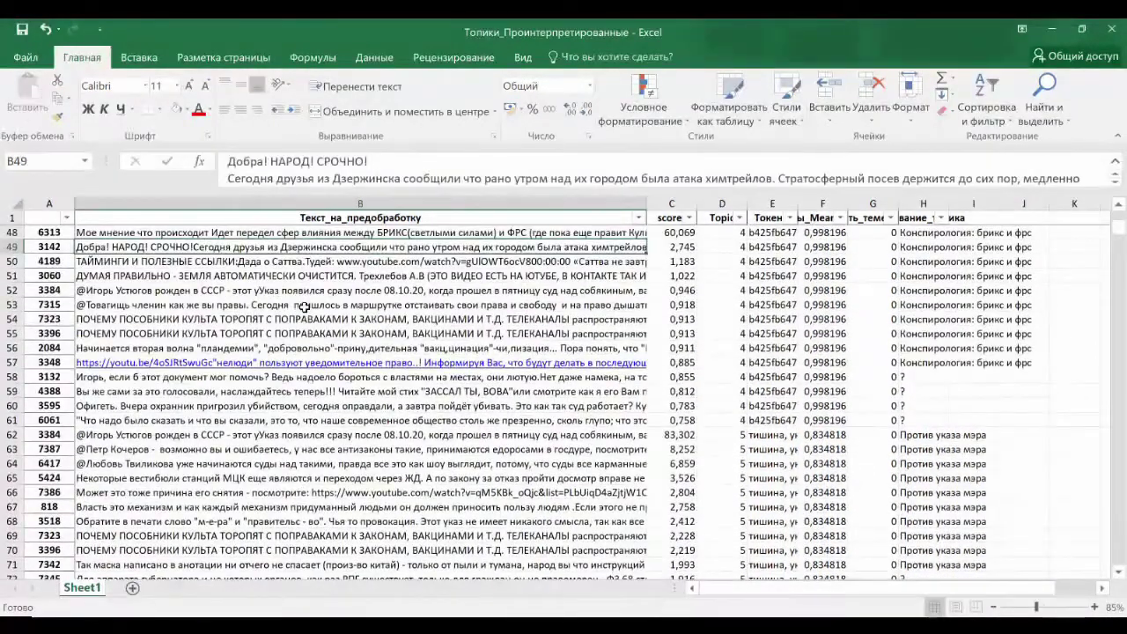
{"action": "key", "text": "Up"}
{"action": "key", "text": "Up"}
{"action": "key", "text": "Up"}
{"action": "key", "text": "Down"}
{"action": "key", "text": "Down"}
{"action": "key", "text": "Down"}
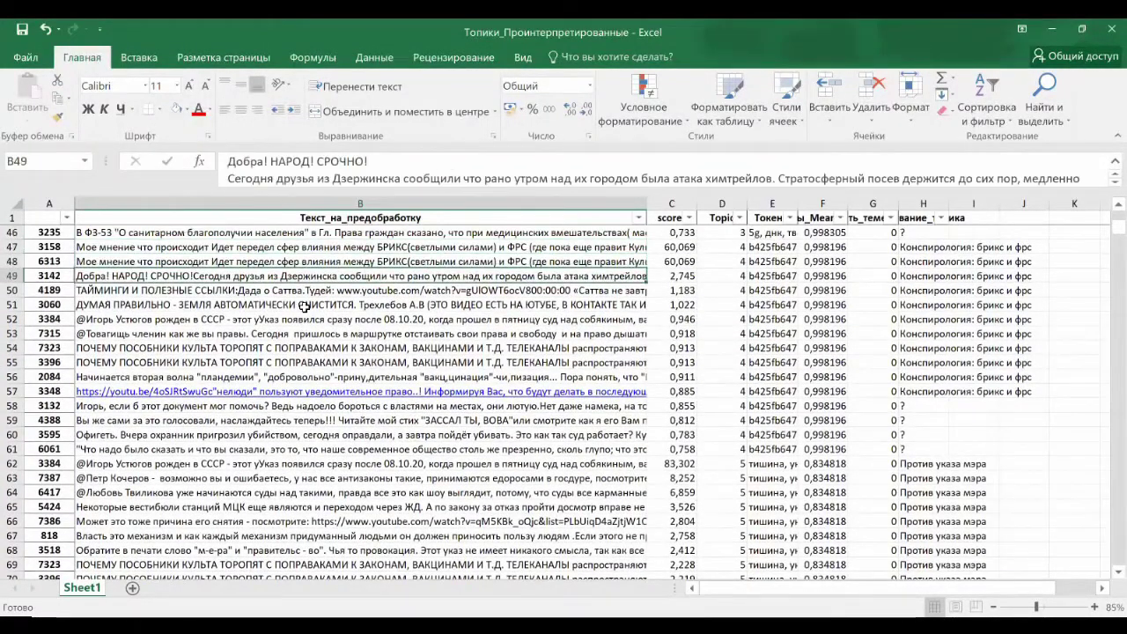
{"action": "key", "text": "Down"}
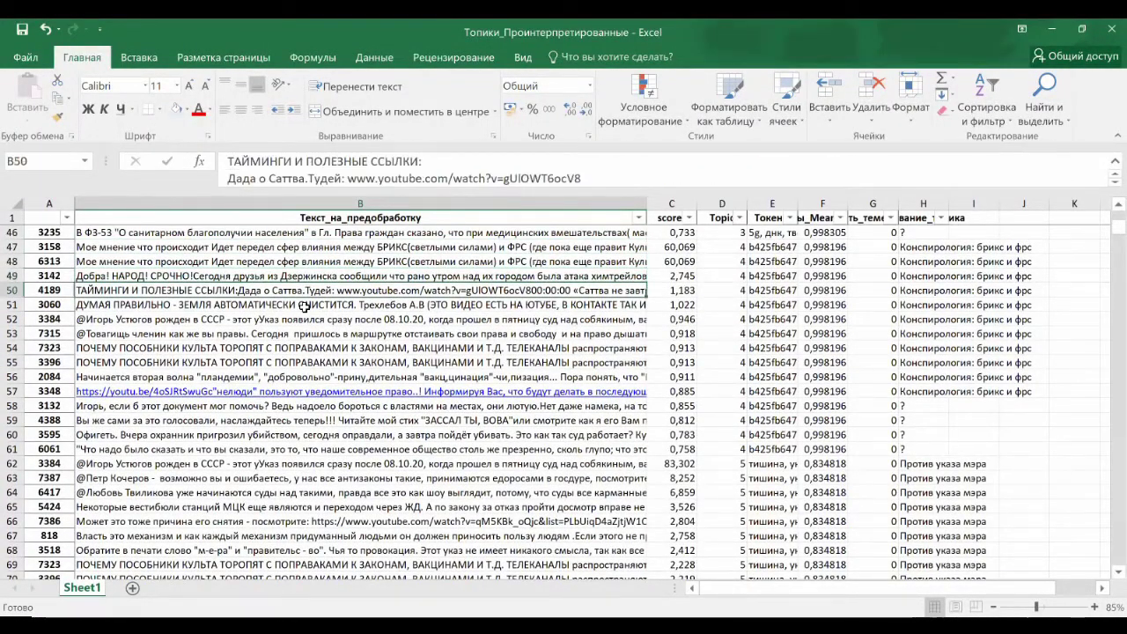
Go up to topic 3 and examine its documents labelled "Конспирология 5g" in rows 33 to 36.
{"action": "key", "text": "Up"}
{"action": "key", "text": "Up"}
{"action": "key", "text": "Up"}
{"action": "key", "text": "Up"}
{"action": "key", "text": "Up"}
{"action": "key", "text": "Up"}
{"action": "key", "text": "Up"}
{"action": "key", "text": "Up"}
{"action": "key", "text": "Up"}
{"action": "key", "text": "Up"}
{"action": "key", "text": "Up"}
{"action": "key", "text": "Up"}
{"action": "key", "text": "Up"}
{"action": "key", "text": "Up"}
{"action": "key", "text": "Up"}
{"action": "key", "text": "Up"}
{"action": "key", "text": "Up"}
{"action": "key", "text": "Down"}
{"action": "key", "text": "Down"}
{"action": "key", "text": "Down"}
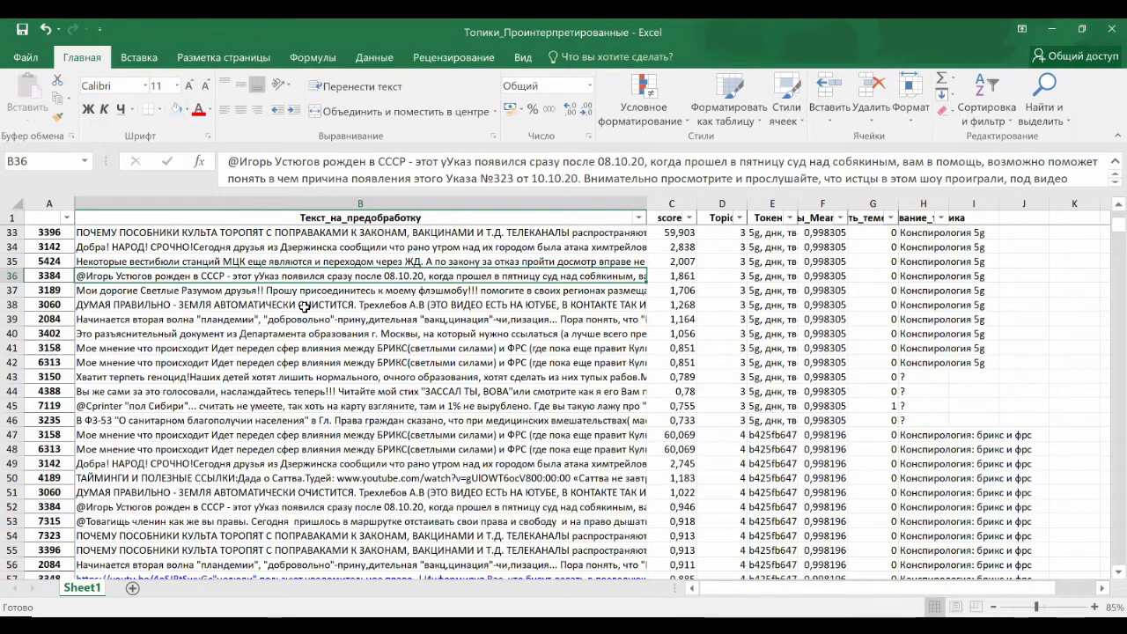
Go up the text column past topic 2 to the first topic 1 document in row 2.
{"action": "key", "text": "Up"}
{"action": "key", "text": "Up"}
{"action": "key", "text": "Up"}
{"action": "key", "text": "Up"}
{"action": "key", "text": "Up"}
{"action": "key", "text": "Up"}
{"action": "key", "text": "Up"}
{"action": "key", "text": "Up"}
{"action": "key", "text": "Up"}
{"action": "key", "text": "Up"}
{"action": "key", "text": "Up"}
{"action": "key", "text": "Up"}
{"action": "key", "text": "Up"}
{"action": "key", "text": "Up"}
{"action": "key", "text": "Up"}
{"action": "key", "text": "Up"}
{"action": "key", "text": "Up"}
{"action": "key", "text": "Up"}
{"action": "key", "text": "Up"}
{"action": "key", "text": "Up"}
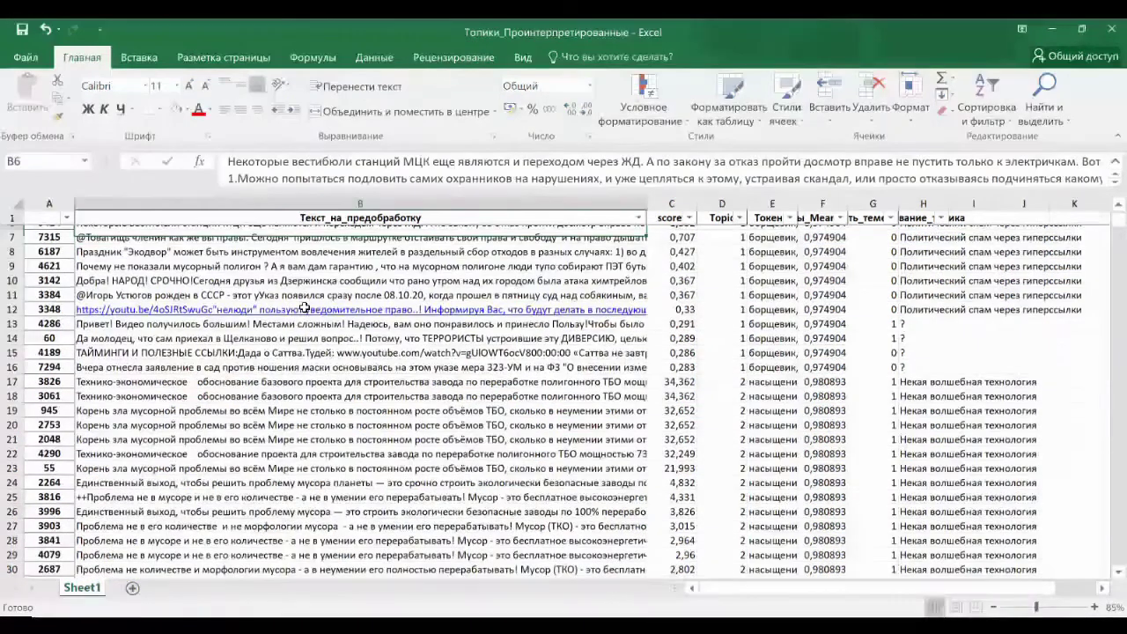
{"action": "key", "text": "Up"}
{"action": "key", "text": "Up"}
{"action": "key", "text": "Up"}
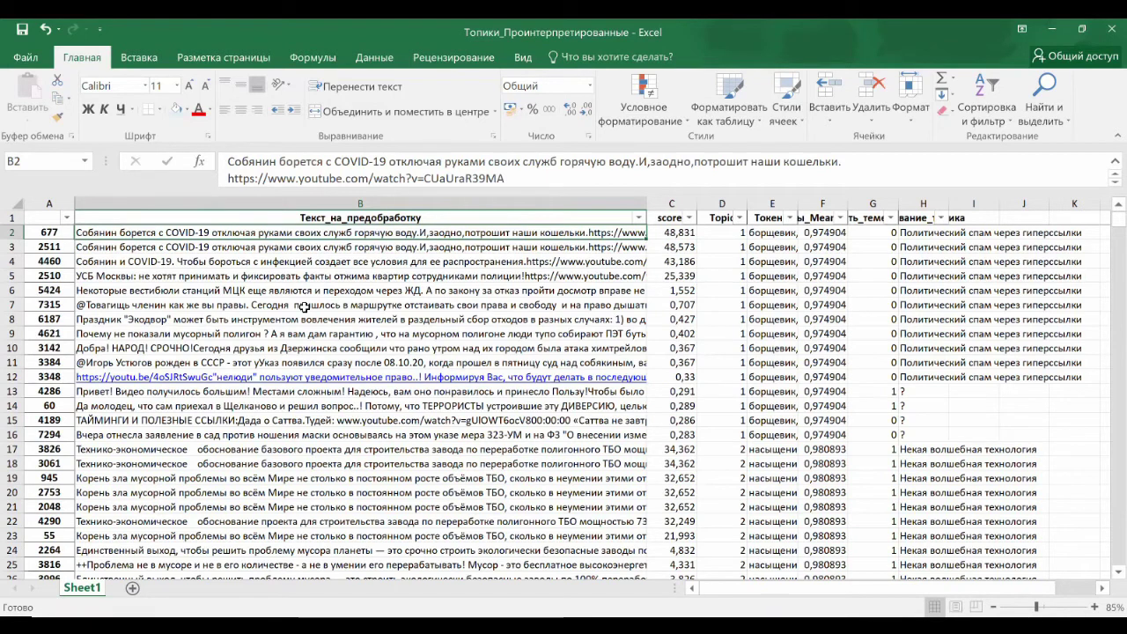
Check the full heading of column G and the relevance mark of the first topic 1 document.
{"action": "key", "text": "Right"}
{"action": "key", "text": "Right"}
{"action": "key", "text": "Right"}
{"action": "key", "text": "Right"}
{"action": "key", "text": "Right"}
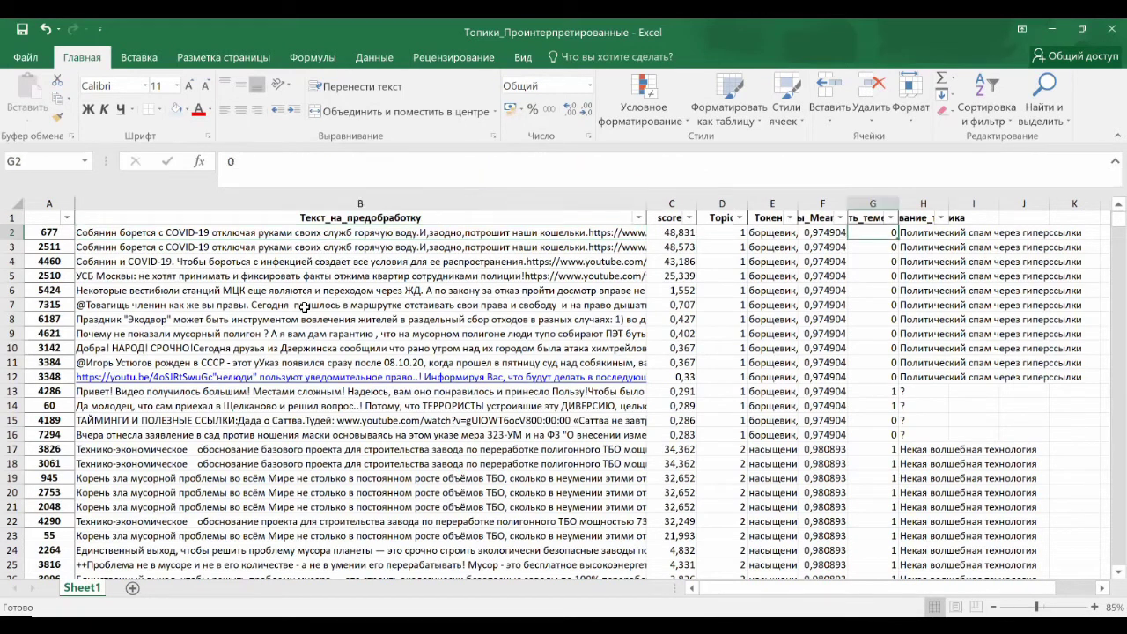
{"action": "key", "text": "Up"}
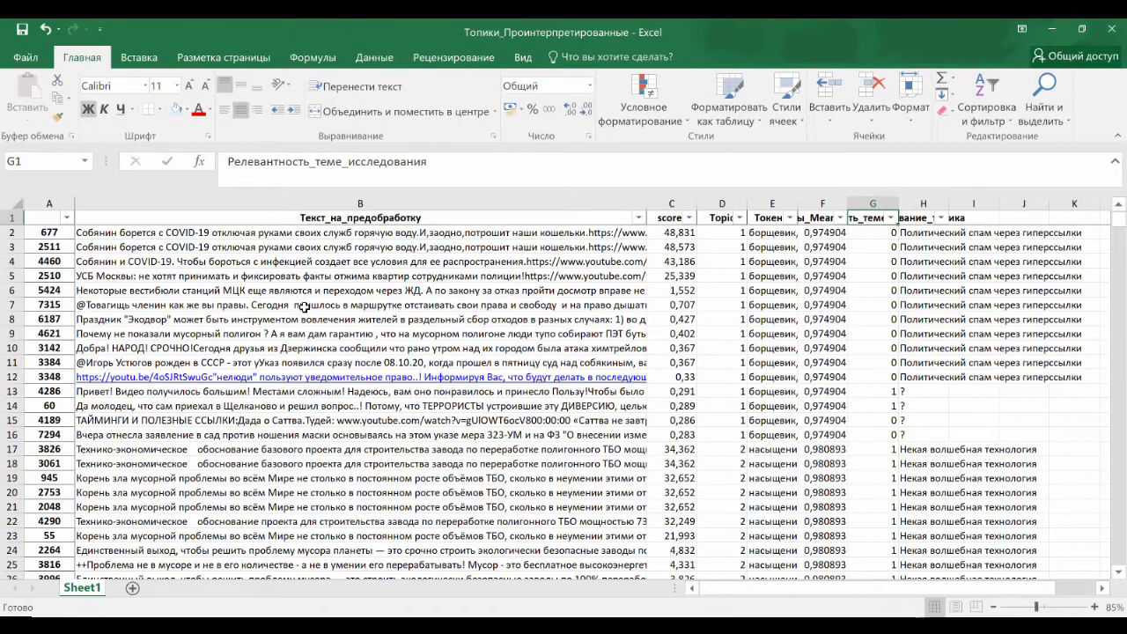
{"action": "key", "text": "Down"}
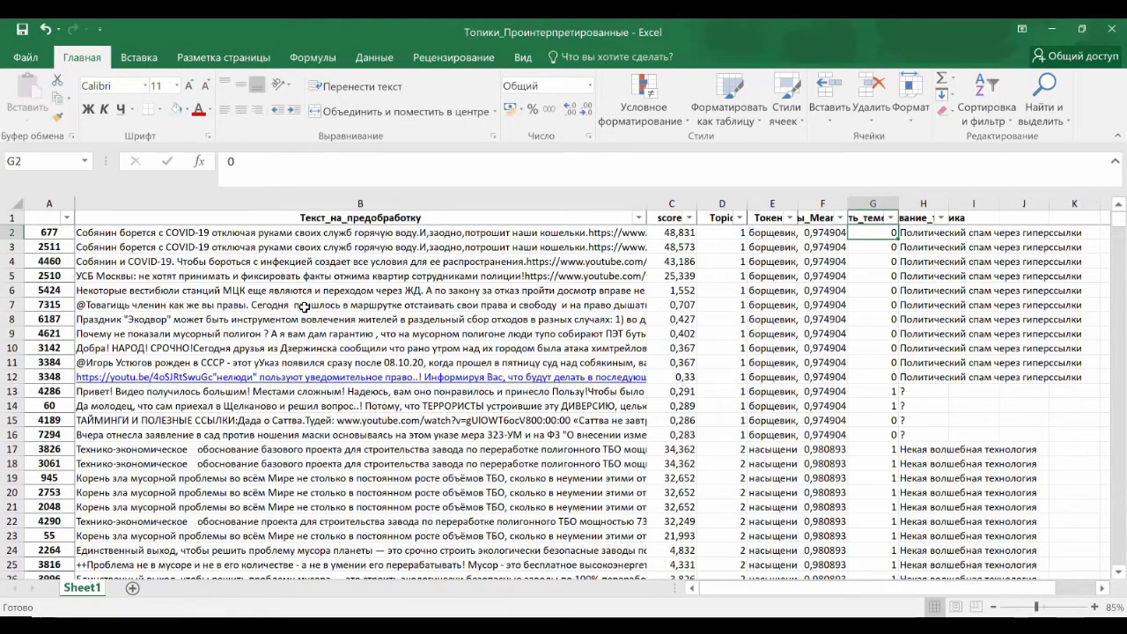
Follow the relevance marks in column G down through the topic 1 documents to row 13.
{"action": "key", "text": "Down"}
{"action": "key", "text": "Down"}
{"action": "key", "text": "Down"}
{"action": "key", "text": "Down"}
{"action": "key", "text": "Down"}
{"action": "key", "text": "Down"}
{"action": "key", "text": "Down"}
{"action": "key", "text": "Down"}
{"action": "key", "text": "Down"}
{"action": "key", "text": "Down"}
{"action": "key", "text": "Down"}
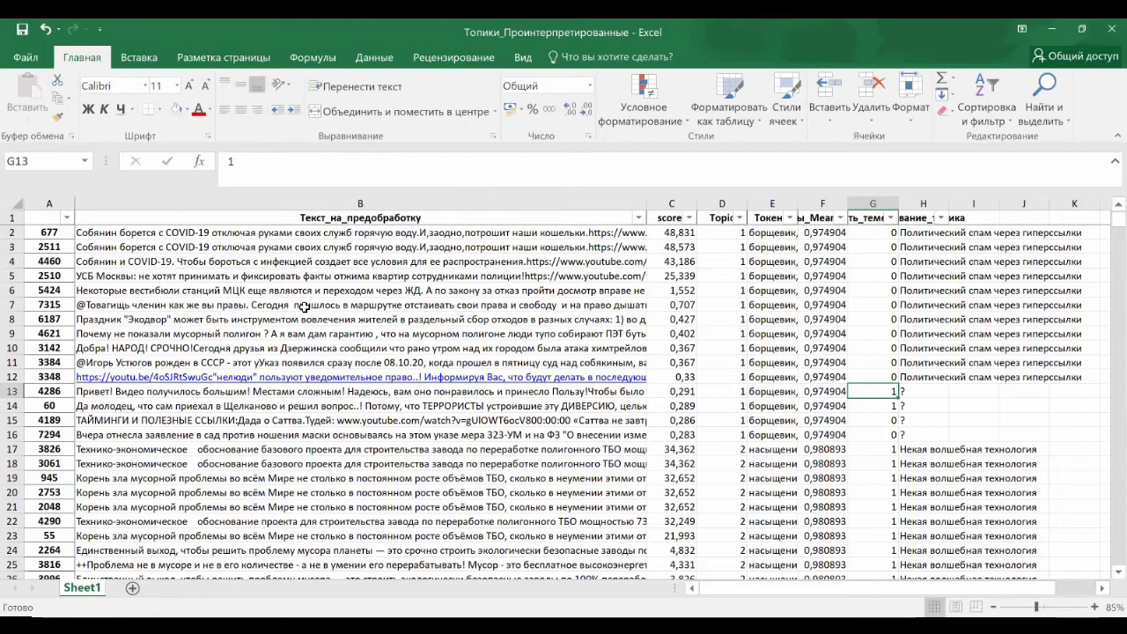
Open the document text in row 13 in the formula bar to read it in full.
{"action": "key", "text": "Left"}
{"action": "key", "text": "Left"}
{"action": "key", "text": "Left"}
{"action": "key", "text": "Left"}
{"action": "key", "text": "Left"}
{"action": "left_click", "coordinate": [409, 174]}
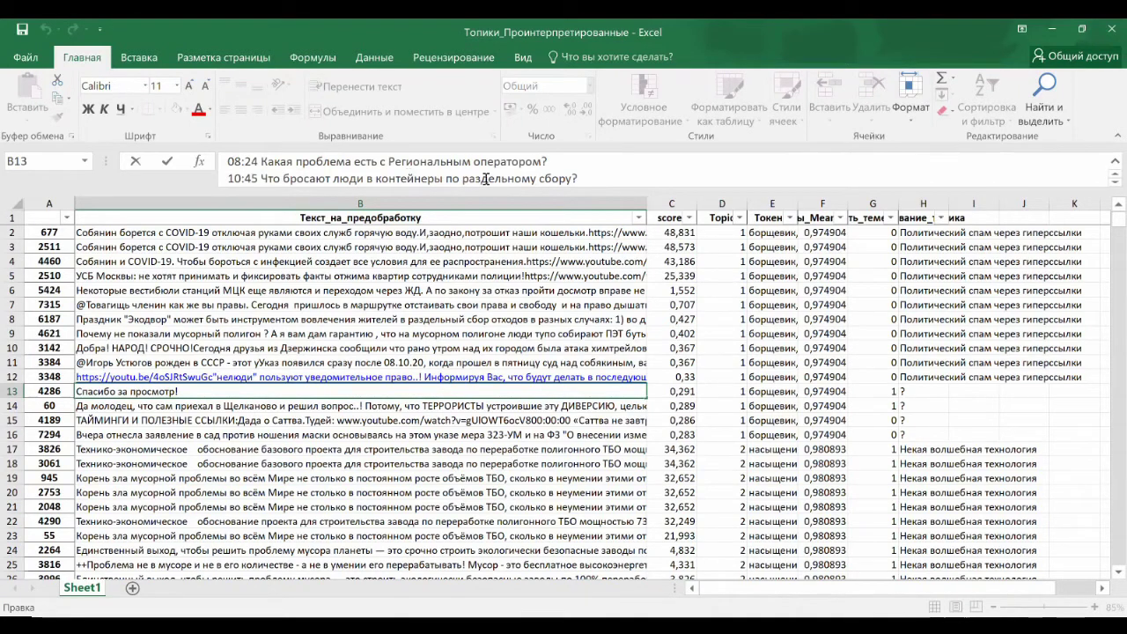
Leave the row 13 document text and follow the topic names in column H down through topic 3 to row 45.
{"action": "key", "text": "Escape"}
{"action": "key", "text": "Right"}
{"action": "key", "text": "Right"}
{"action": "key", "text": "Right"}
{"action": "key", "text": "Right"}
{"action": "key", "text": "Right"}
{"action": "key", "text": "Right"}
{"action": "key", "text": "Down"}
{"action": "key", "text": "Down"}
{"action": "key", "text": "Down"}
{"action": "key", "text": "Down"}
{"action": "key", "text": "Down"}
{"action": "key", "text": "Down"}
{"action": "key", "text": "Down"}
{"action": "key", "text": "Down"}
{"action": "key", "text": "Down"}
{"action": "key", "text": "Down"}
{"action": "key", "text": "Down"}
{"action": "key", "text": "Down"}
{"action": "key", "text": "Down"}
{"action": "key", "text": "Down"}
{"action": "key", "text": "Down"}
{"action": "key", "text": "Down"}
{"action": "key", "text": "Down"}
{"action": "key", "text": "Down"}
{"action": "key", "text": "Down"}
{"action": "key", "text": "Down"}
{"action": "key", "text": "Down"}
{"action": "key", "text": "Down"}
{"action": "key", "text": "Down"}
{"action": "key", "text": "Down"}
{"action": "key", "text": "Down"}
{"action": "key", "text": "Down"}
{"action": "key", "text": "Down"}
{"action": "key", "text": "Down"}
{"action": "key", "text": "Down"}
{"action": "key", "text": "Down"}
{"action": "key", "text": "Down"}
{"action": "key", "text": "Down"}
{"action": "key", "text": "Down"}
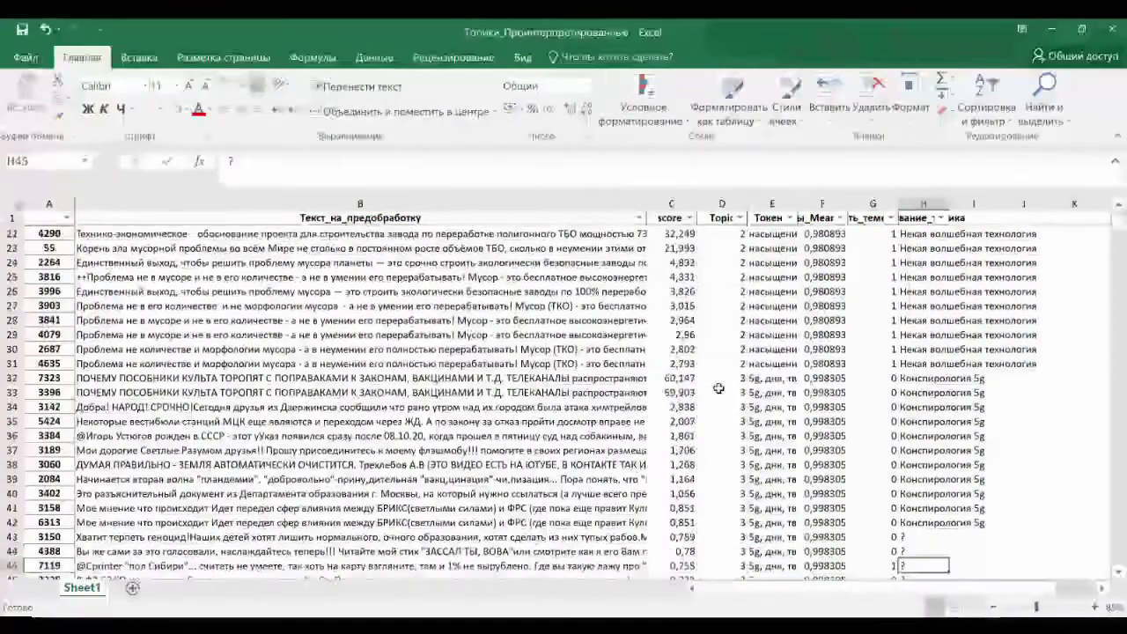
Continue down the topic names in column H through topics 4 and 5 to the topic 6 document in row 90.
{"action": "key", "text": "Down"}
{"action": "key", "text": "Down"}
{"action": "key", "text": "Down"}
{"action": "key", "text": "Down"}
{"action": "key", "text": "Down"}
{"action": "key", "text": "Down"}
{"action": "key", "text": "Down"}
{"action": "key", "text": "Down"}
{"action": "key", "text": "Down"}
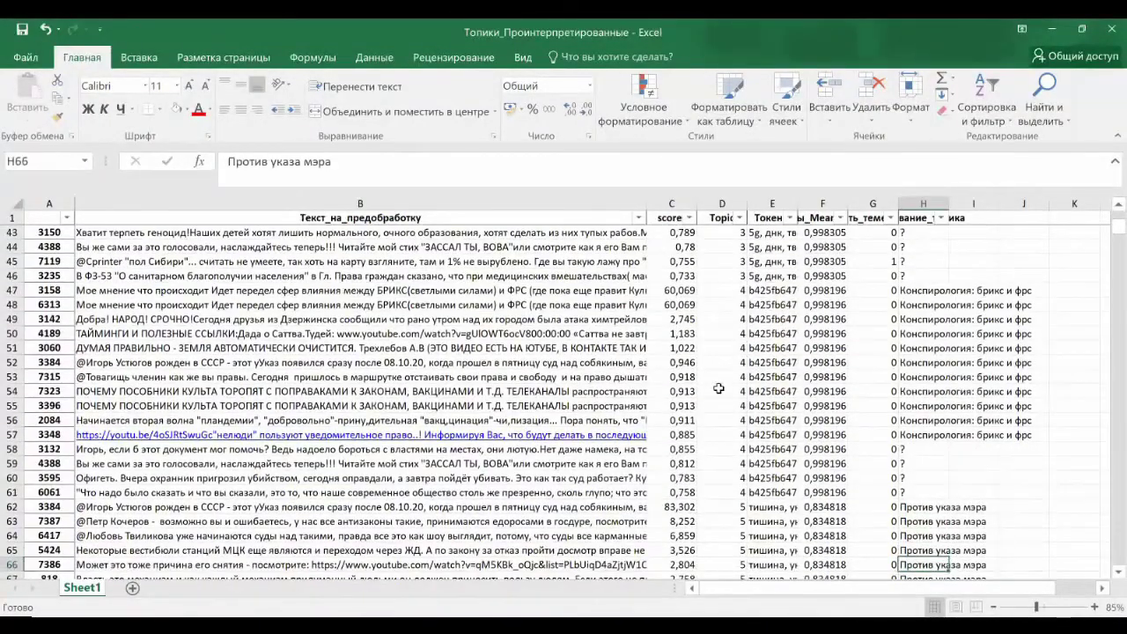
{"action": "key", "text": "Down"}
{"action": "key", "text": "Down"}
{"action": "key", "text": "Down"}
{"action": "key", "text": "Down"}
{"action": "key", "text": "Down"}
{"action": "key", "text": "Down"}
{"action": "key", "text": "Down"}
{"action": "key", "text": "Down"}
{"action": "key", "text": "Down"}
{"action": "key", "text": "Down"}
{"action": "key", "text": "Down"}
{"action": "key", "text": "Down"}
{"action": "key", "text": "Down"}
{"action": "key", "text": "Down"}
{"action": "key", "text": "Down"}
{"action": "key", "text": "Down"}
{"action": "key", "text": "Down"}
{"action": "key", "text": "Down"}
{"action": "key", "text": "Down"}
{"action": "key", "text": "Down"}
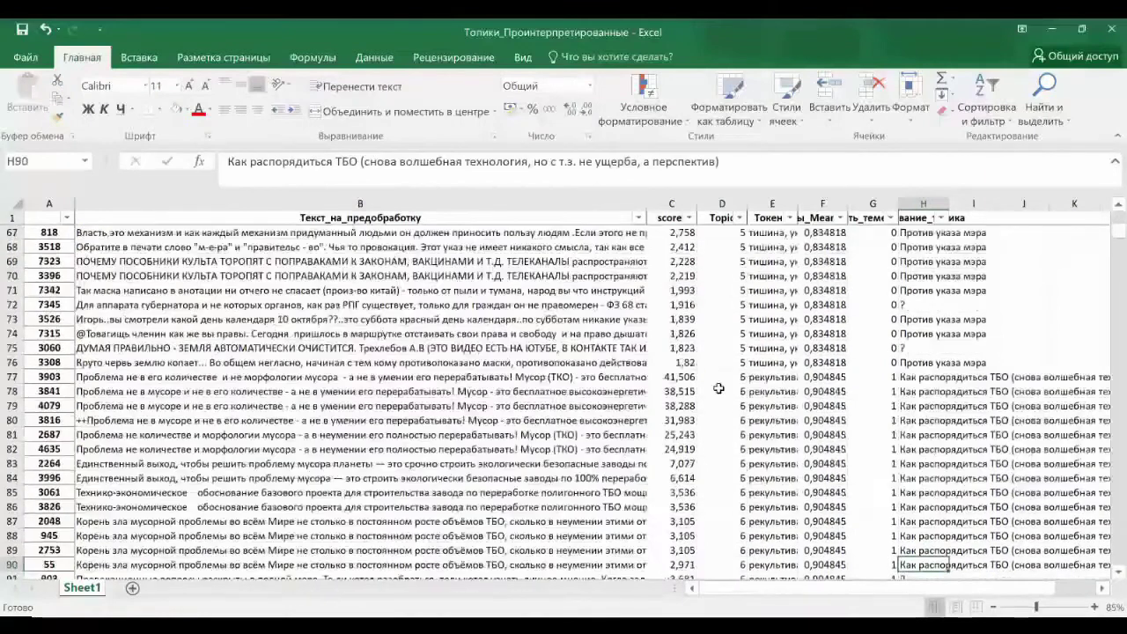
Follow the topic names in column H through topics 7 and 8 to the topic 9 documents around row 125.
{"action": "key", "text": "Down"}
{"action": "key", "text": "Down"}
{"action": "key", "text": "Down"}
{"action": "key", "text": "Down"}
{"action": "key", "text": "Down"}
{"action": "key", "text": "Down"}
{"action": "key", "text": "Down"}
{"action": "key", "text": "Down"}
{"action": "key", "text": "Down"}
{"action": "key", "text": "Down"}
{"action": "key", "text": "Down"}
{"action": "key", "text": "Down"}
{"action": "key", "text": "Down"}
{"action": "key", "text": "Down"}
{"action": "key", "text": "Down"}
{"action": "key", "text": "Down"}
{"action": "key", "text": "Down"}
{"action": "key", "text": "Down"}
{"action": "key", "text": "Down"}
{"action": "key", "text": "Down"}
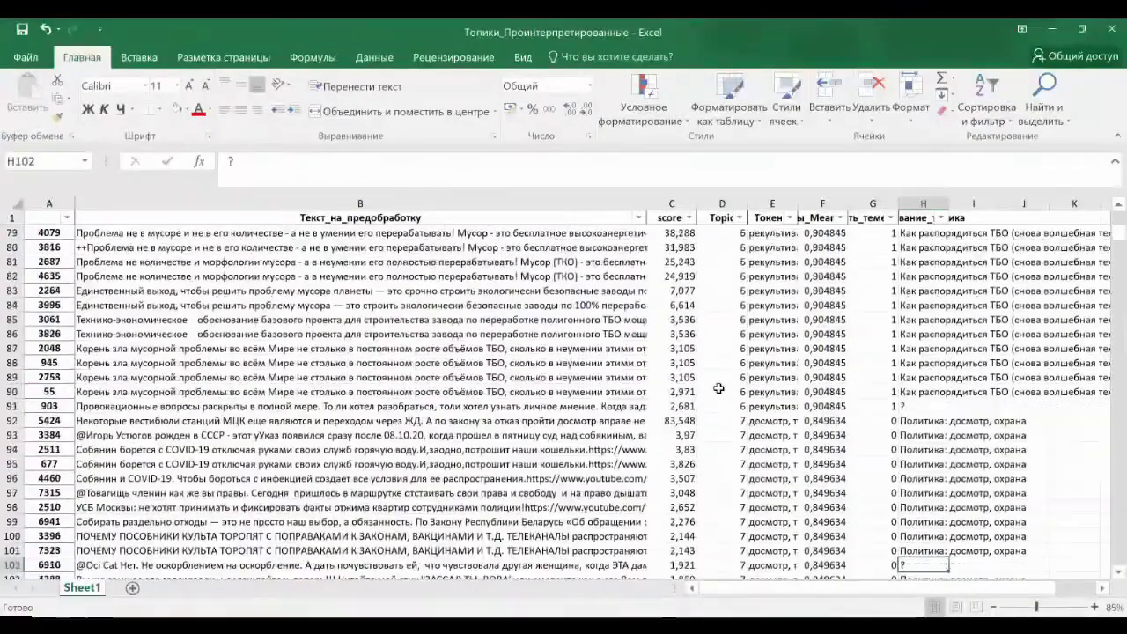
{"action": "key", "text": "Down"}
{"action": "key", "text": "Down"}
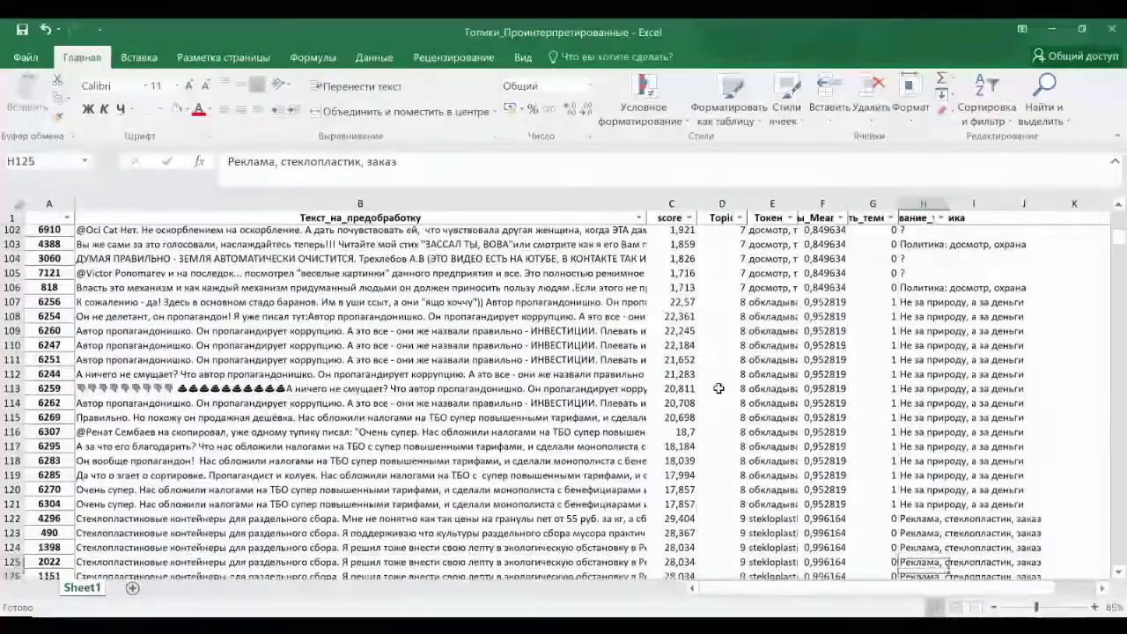
Show the text of the first topic 9 document in row 122 and enlarge the formula bar to five lines.
{"action": "key", "text": "Left"}
{"action": "key", "text": "Left"}
{"action": "key", "text": "Left"}
{"action": "key", "text": "Left"}
{"action": "key", "text": "Left"}
{"action": "key", "text": "Left"}
{"action": "left_click_drag", "start_coordinate": [847, 185], "coordinate": [836, 240]}
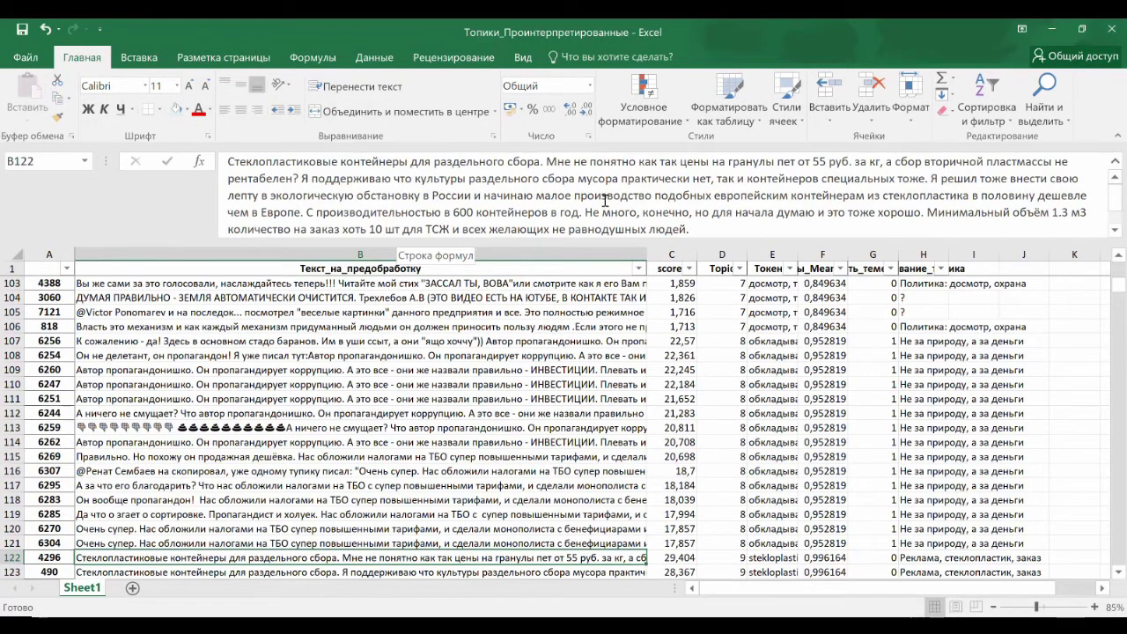
View the full text of the topic 9 document in row 124, and select the entire relevance column G for its summary statistics.
{"action": "scroll", "coordinate": [784, 426], "scroll_direction": "down", "scroll_amount": 4}
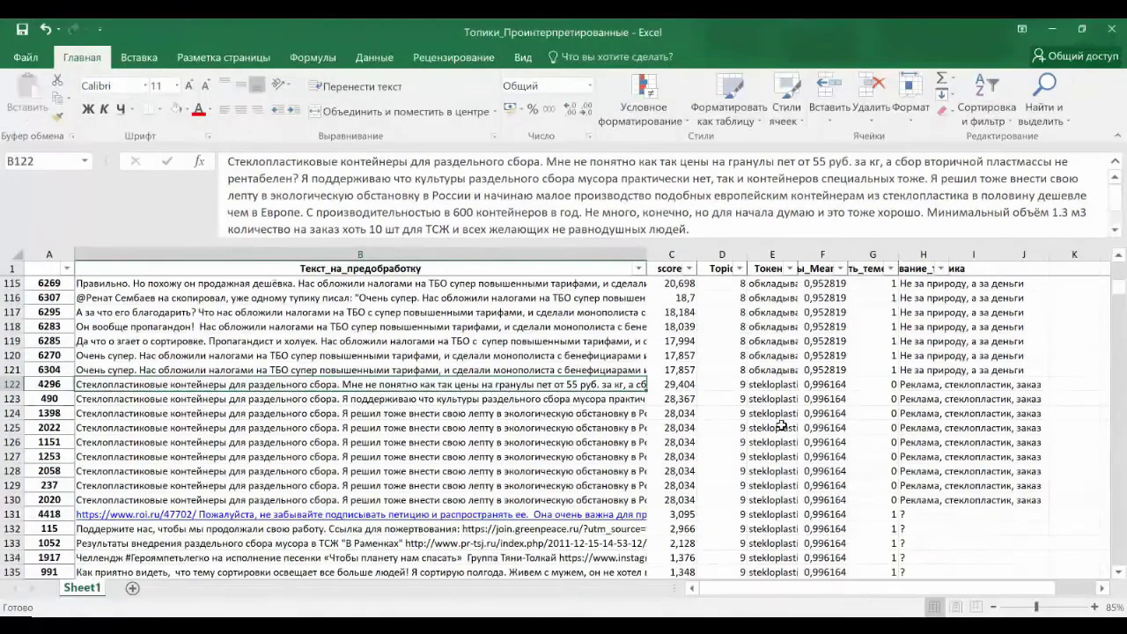
{"action": "left_click", "coordinate": [745, 428]}
{"action": "left_click", "coordinate": [551, 416]}
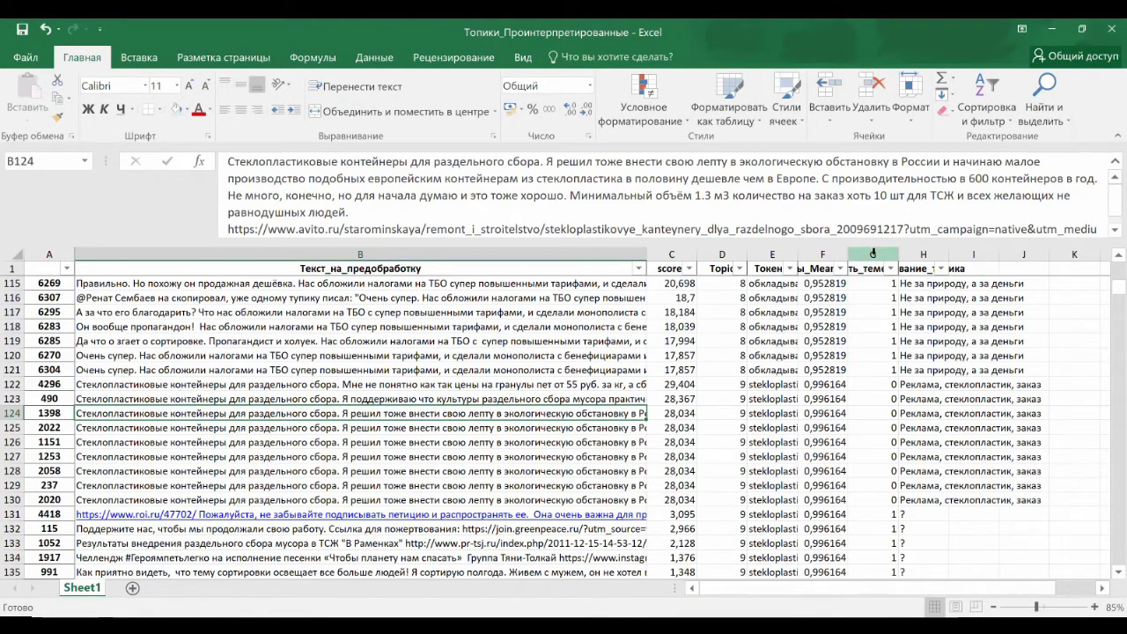
{"action": "left_click", "coordinate": [874, 254]}
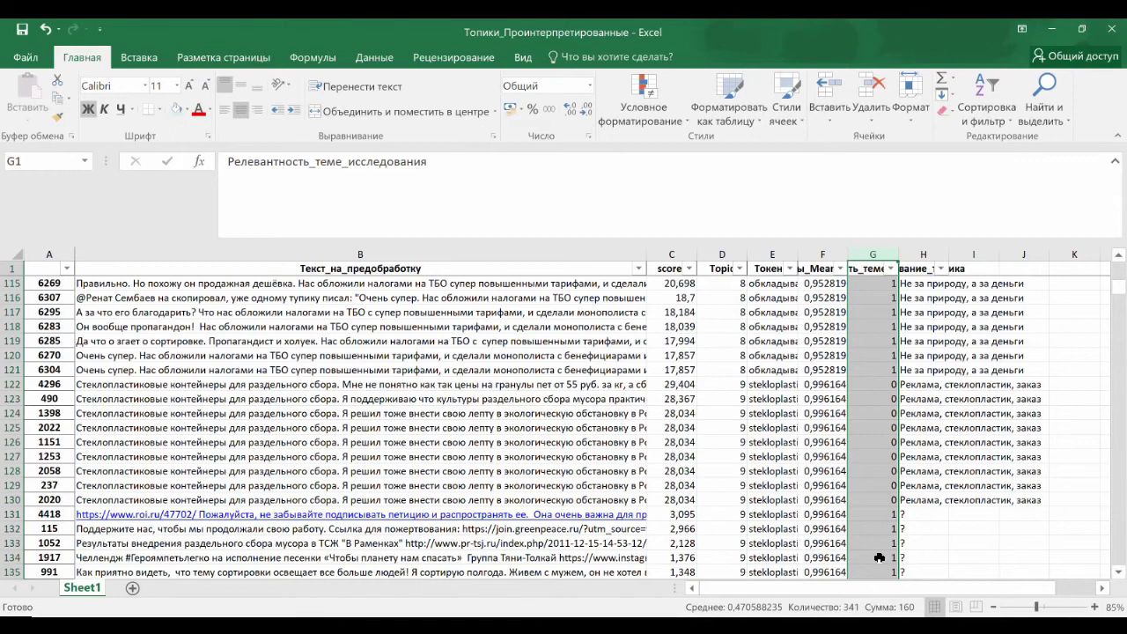
Check the full token list of topic 18 in row 262 and read the topic 19 document texts in rows 272 and 278.
{"action": "scroll", "coordinate": [879, 558], "scroll_direction": "up", "scroll_amount": 6}
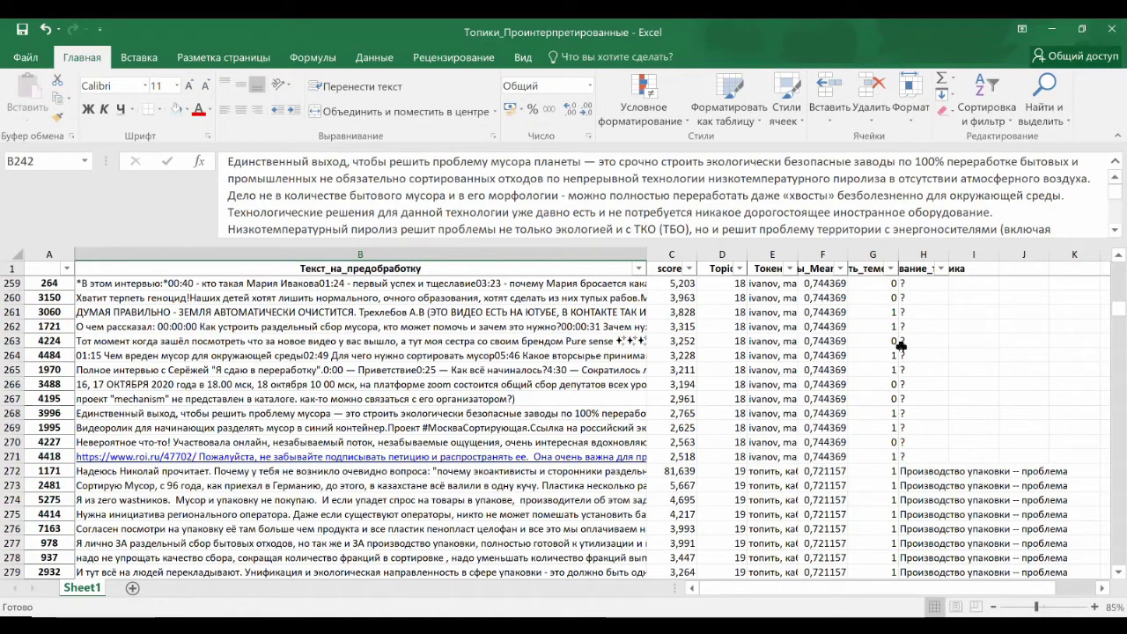
{"action": "left_click", "coordinate": [775, 327]}
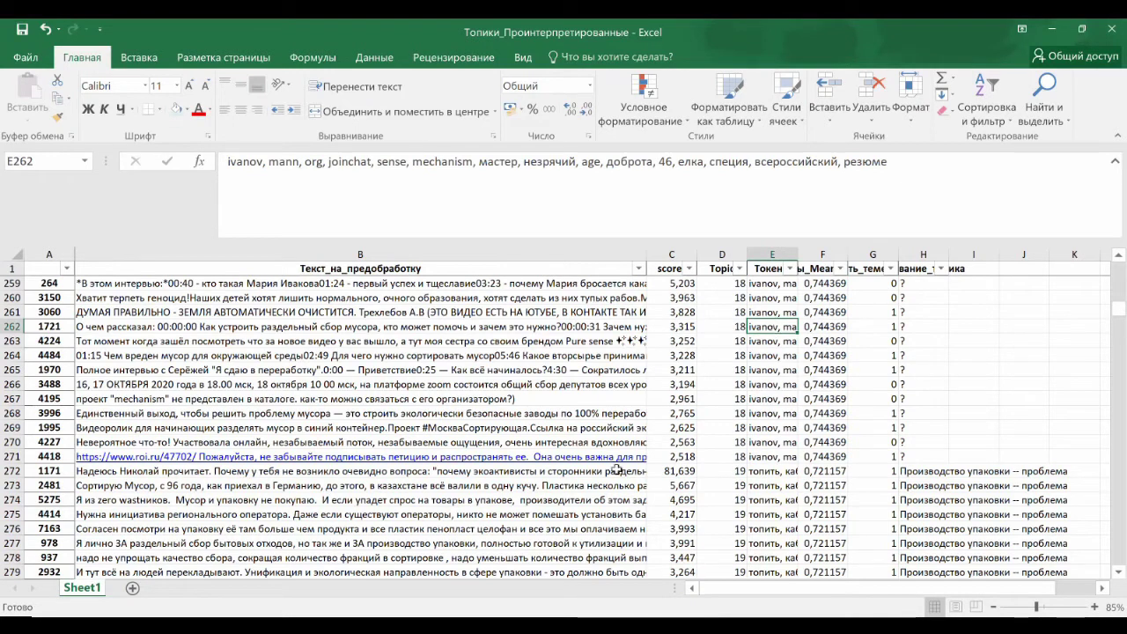
{"action": "left_click", "coordinate": [496, 472]}
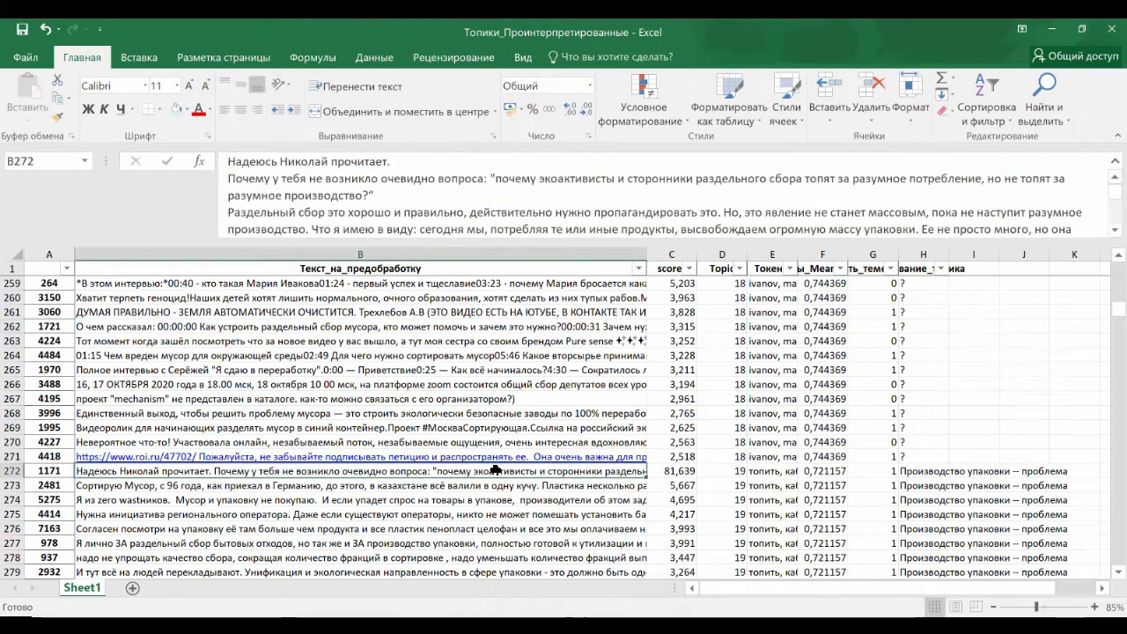
{"action": "scroll", "coordinate": [496, 467], "scroll_direction": "down", "scroll_amount": 1}
{"action": "left_click", "coordinate": [502, 511]}
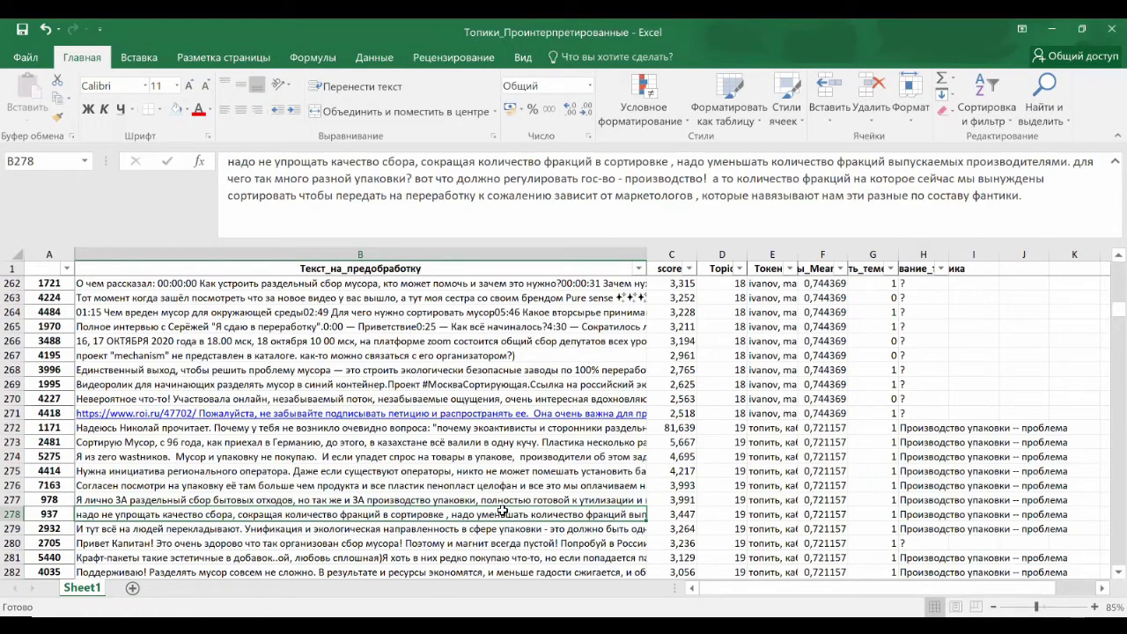
{"action": "scroll", "coordinate": [617, 453], "scroll_direction": "down", "scroll_amount": 2}
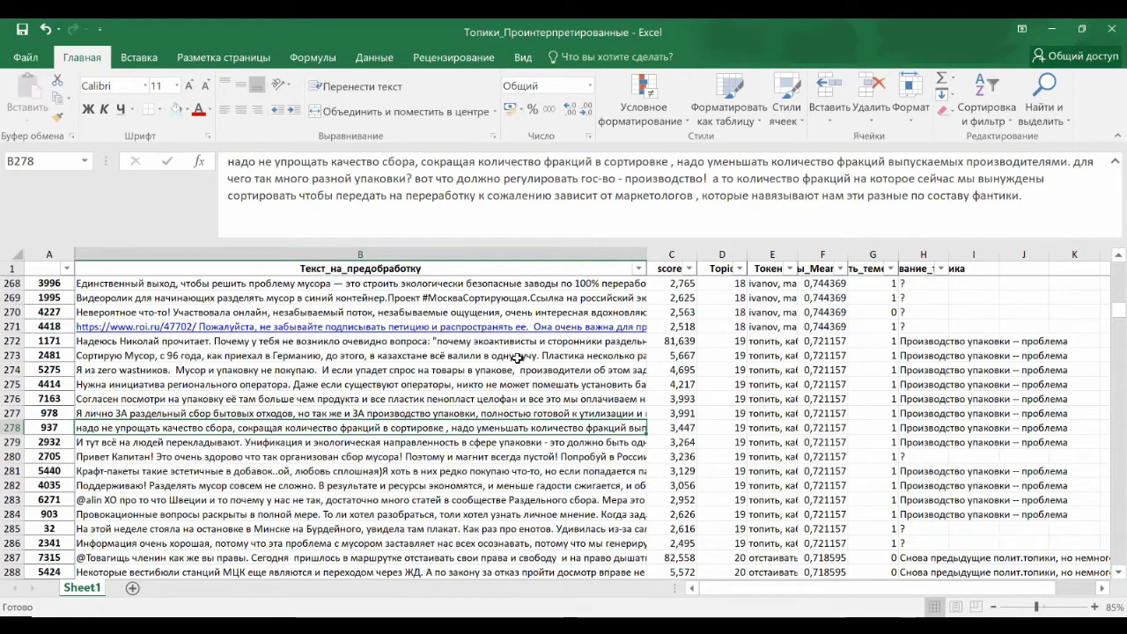
Switch to the 5_YouTube_Number_of_topics notebook in Jupyter and highlight the tfidfmatrix_df and cmatrix_df names in the display call.
{"action": "key", "text": "alt+Tab"}
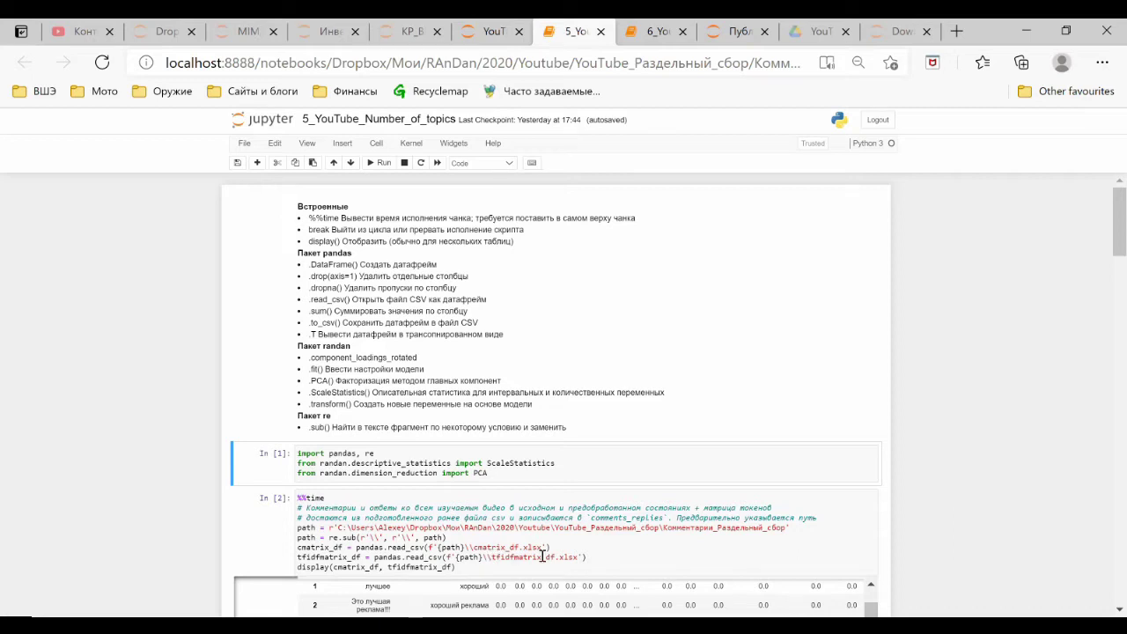
{"action": "scroll", "coordinate": [528, 555], "scroll_direction": "down", "scroll_amount": 3}
{"action": "double_click", "coordinate": [409, 289]}
{"action": "double_click", "coordinate": [350, 289]}
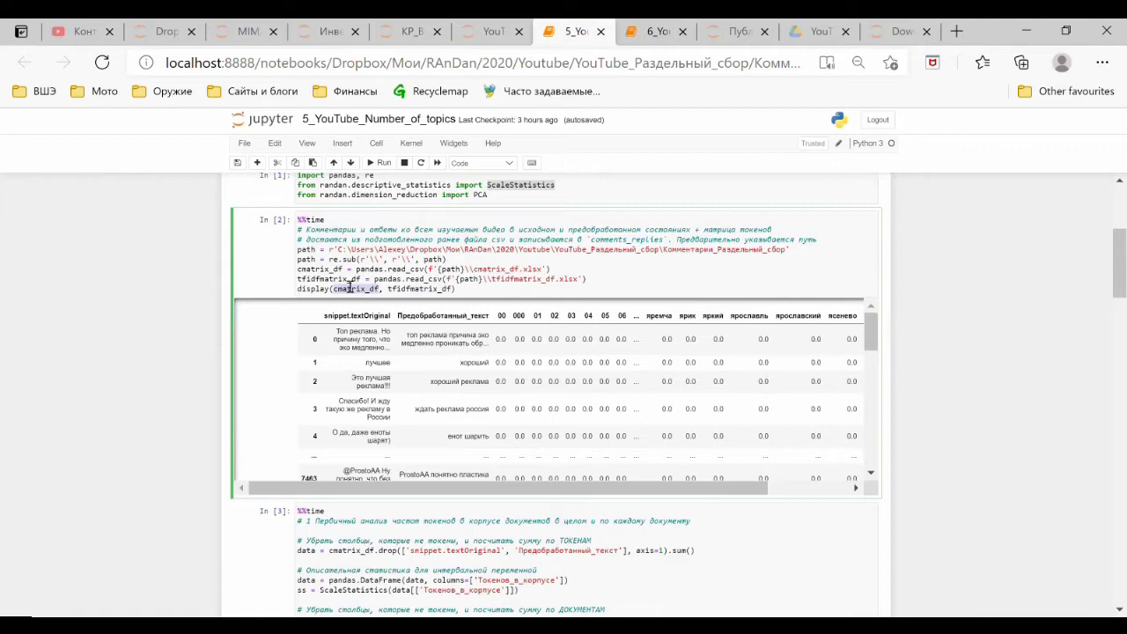
Look over the token frequency code and its statistics, and check the dimensions line beneath the displayed matrix.
{"action": "scroll", "coordinate": [414, 291], "scroll_direction": "down", "scroll_amount": 3}
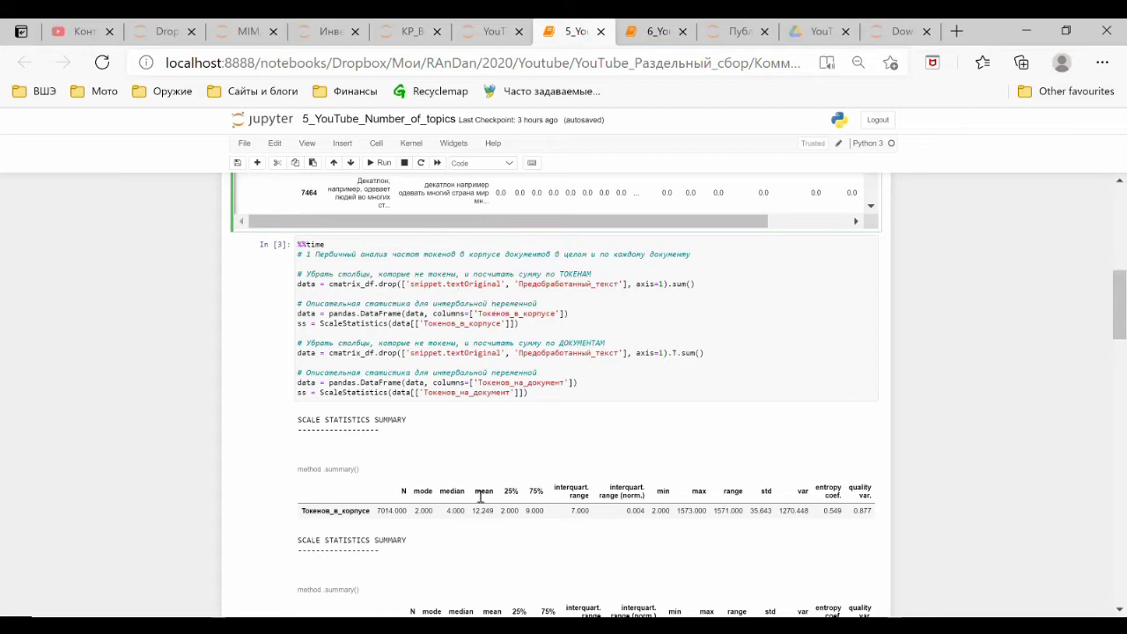
{"action": "scroll", "coordinate": [834, 422], "scroll_direction": "up", "scroll_amount": 2}
{"action": "scroll", "coordinate": [352, 291], "scroll_direction": "down", "scroll_amount": 3}
{"action": "left_click", "coordinate": [303, 319]}
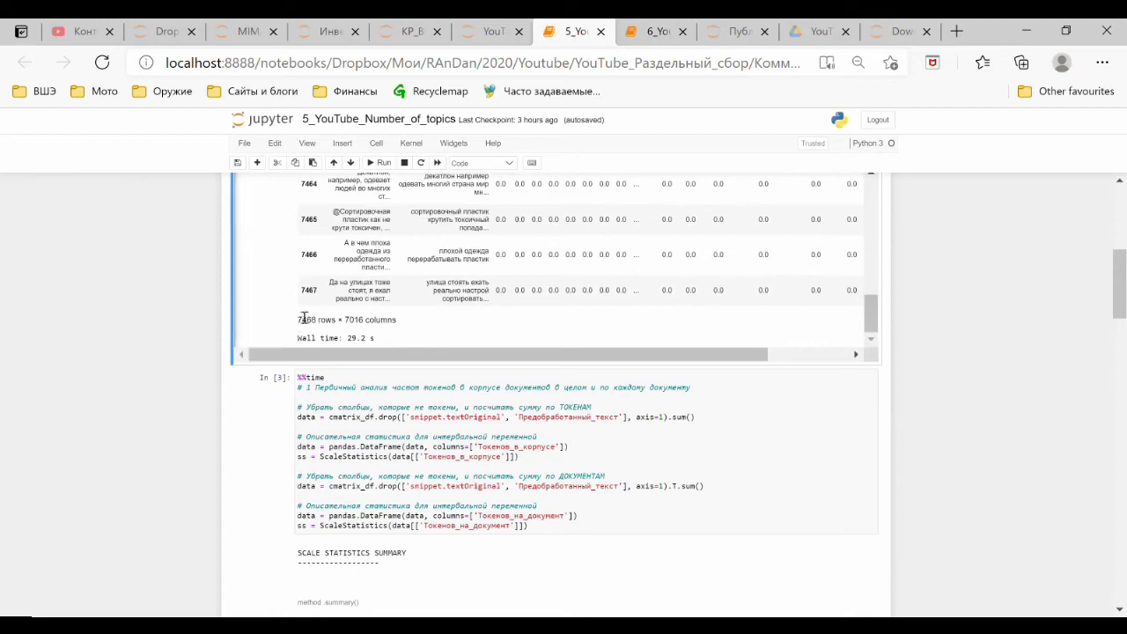